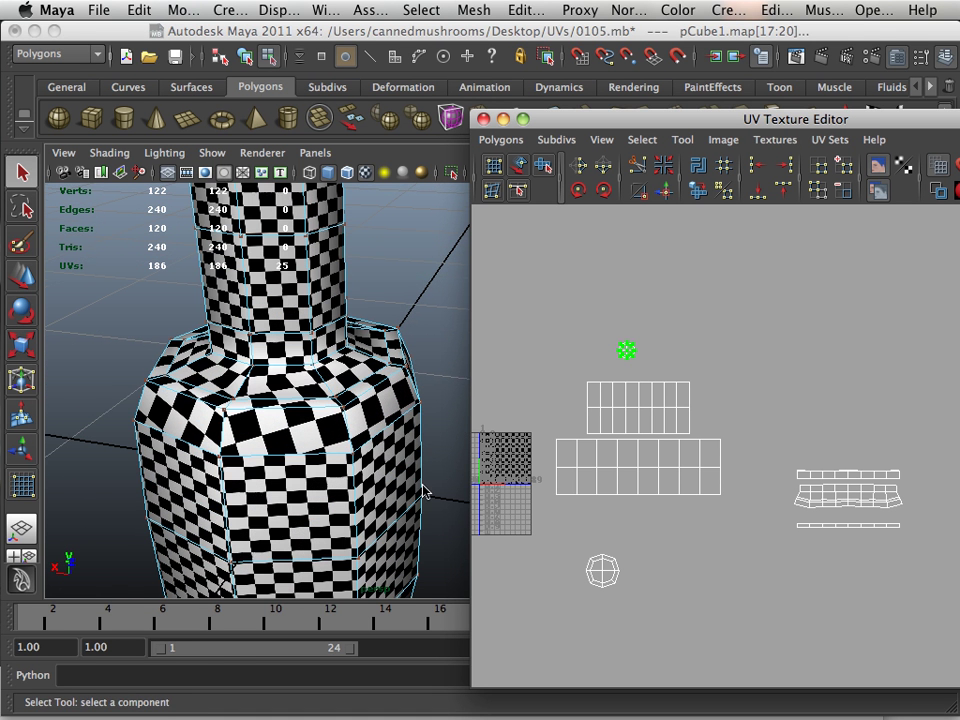
- Lay out all the bottle's UVs into region with uniform scale, shape stacking, no rotation and the 2048 Map spacing preset
{"action": "left_click_drag", "start_coordinate": [548, 320], "coordinate": [617, 443]}
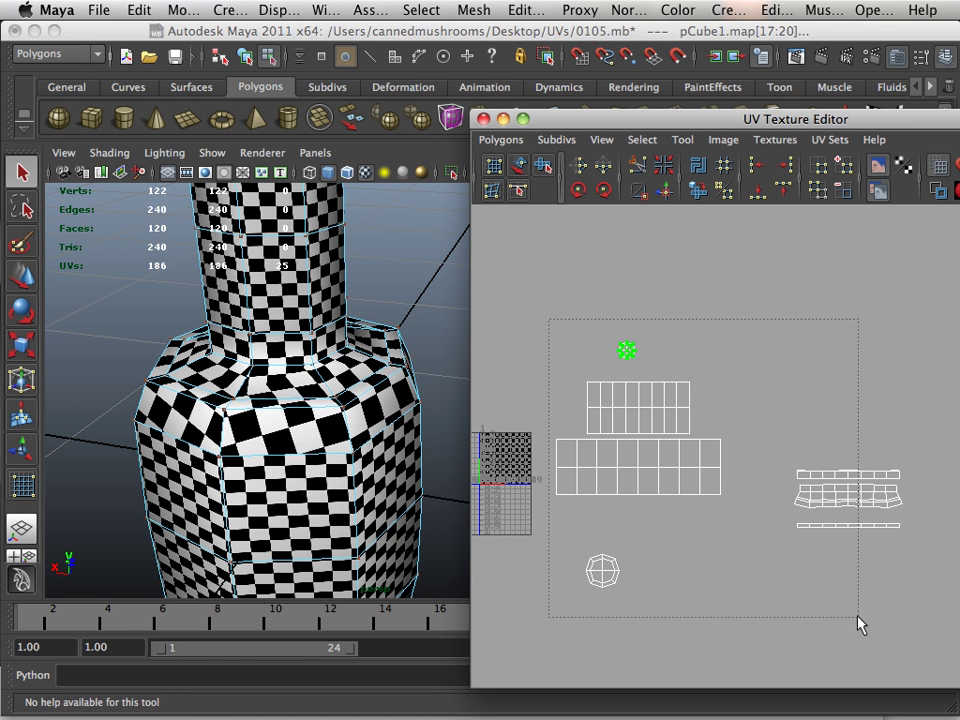
{"action": "left_click_drag", "start_coordinate": [908, 630], "coordinate": [920, 632]}
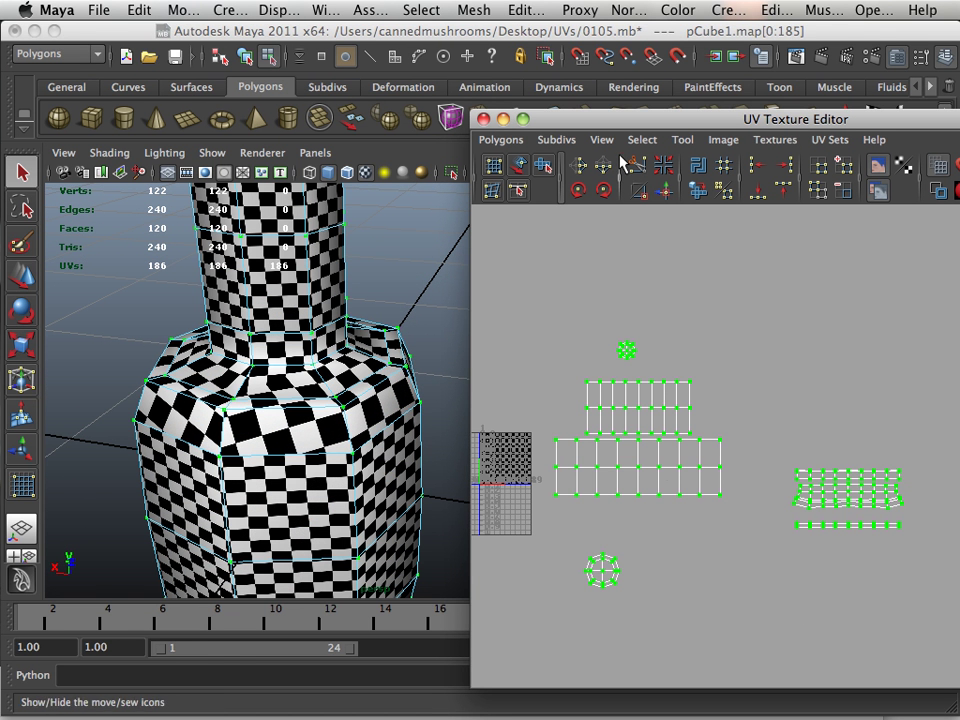
{"action": "left_click_drag", "start_coordinate": [605, 121], "coordinate": [283, 69]}
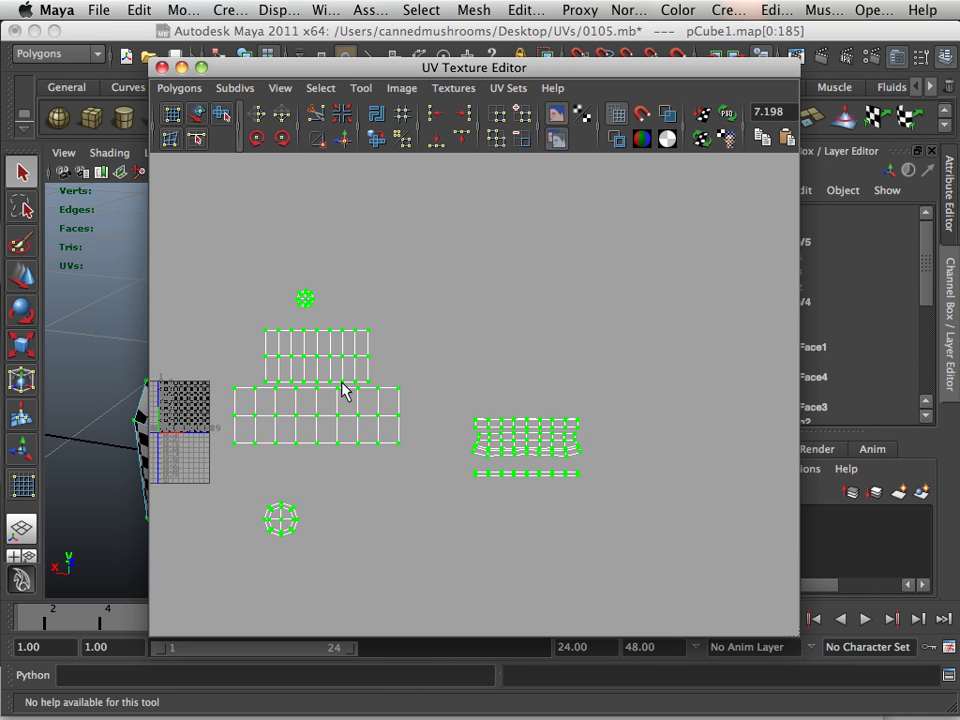
{"action": "middle_click_drag", "start_coordinate": [332, 388], "coordinate": [475, 366], "text": "alt"}
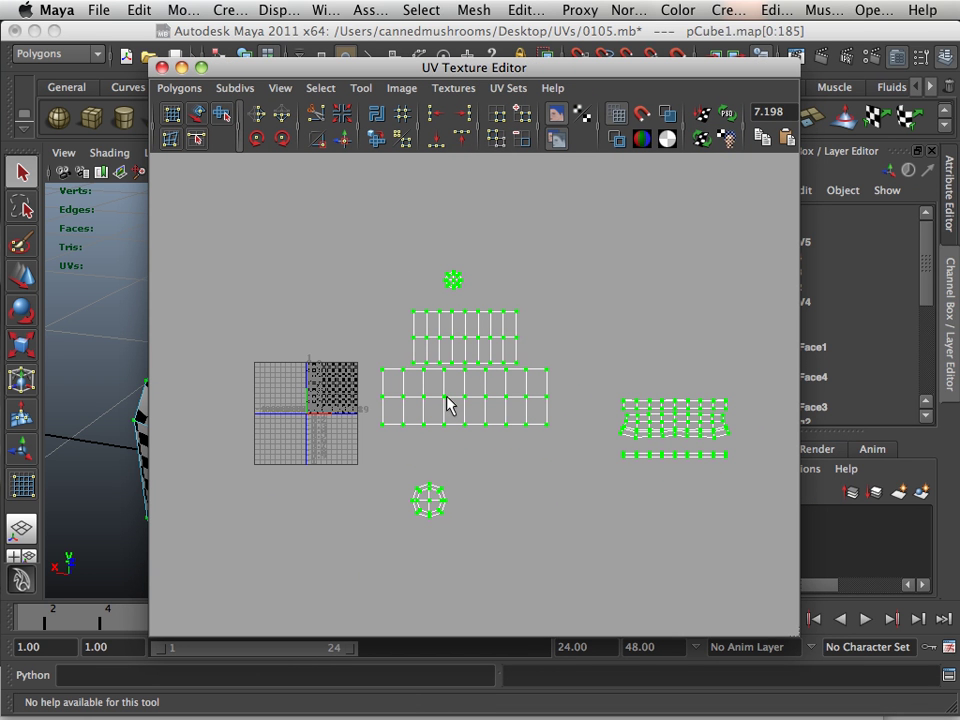
{"action": "right_click_drag", "start_coordinate": [320, 383], "coordinate": [416, 434], "text": "alt"}
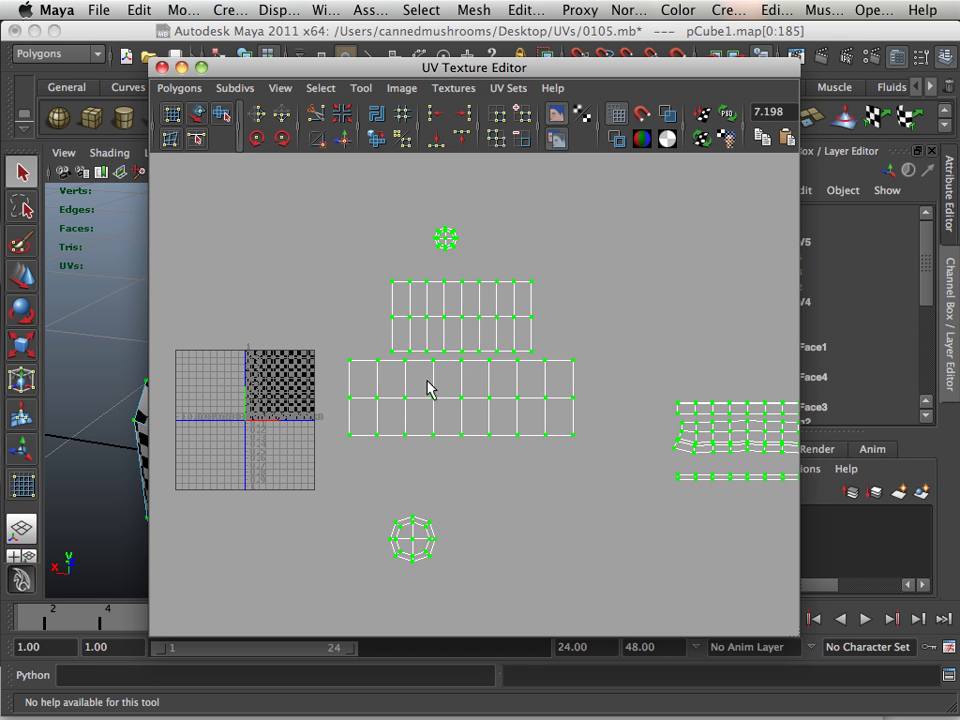
{"action": "middle_click_drag", "start_coordinate": [427, 390], "coordinate": [369, 401], "text": "alt"}
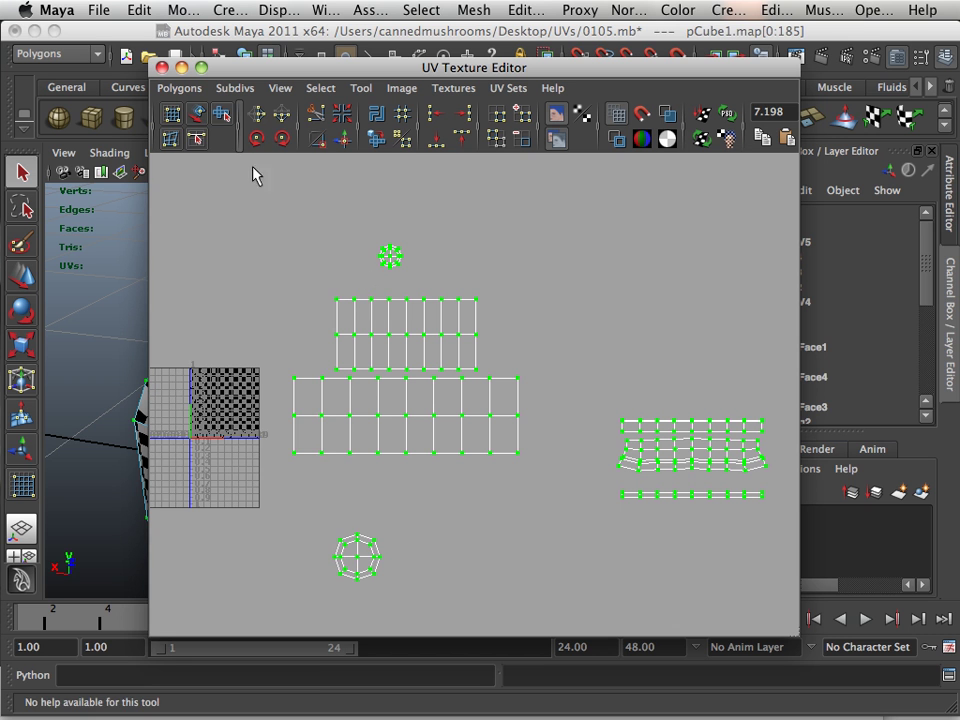
{"action": "left_click", "coordinate": [195, 92]}
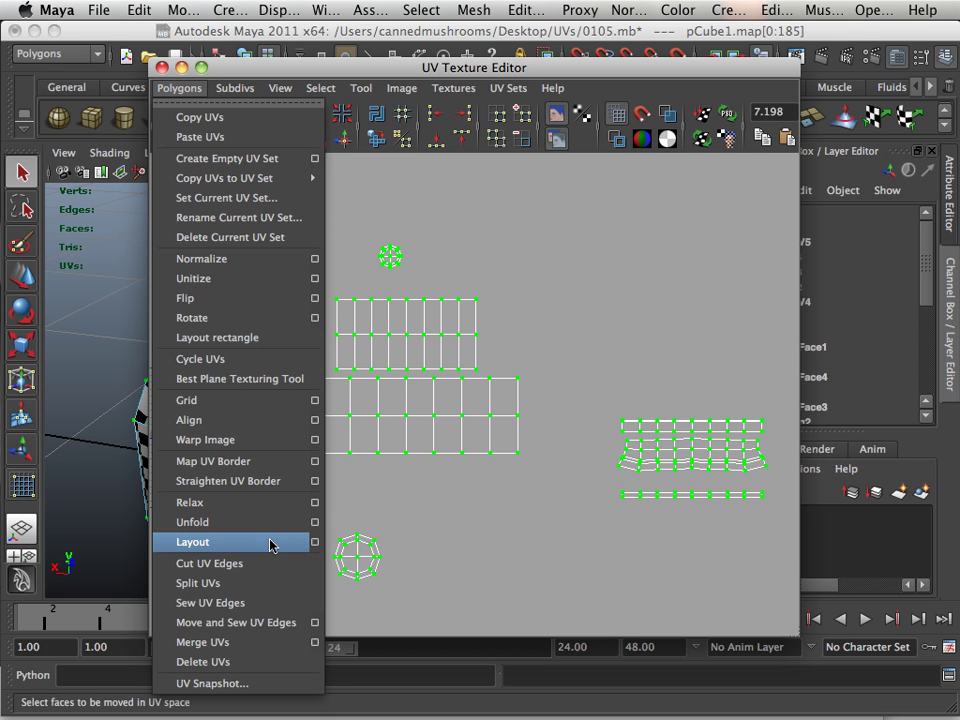
{"action": "left_click", "coordinate": [313, 542]}
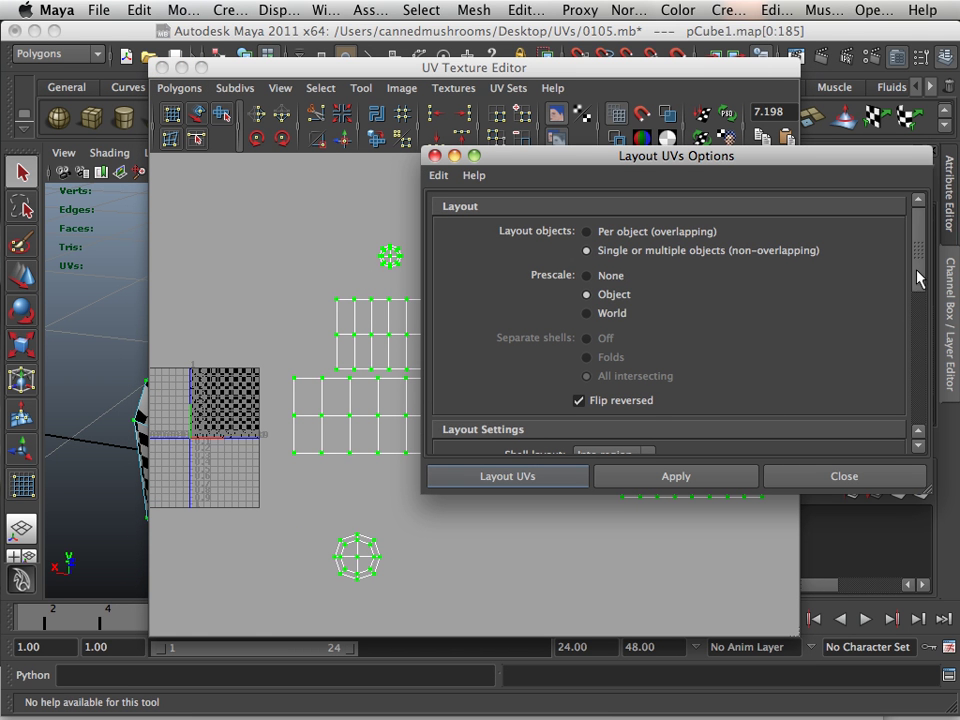
{"action": "left_click_drag", "start_coordinate": [916, 270], "coordinate": [926, 343]}
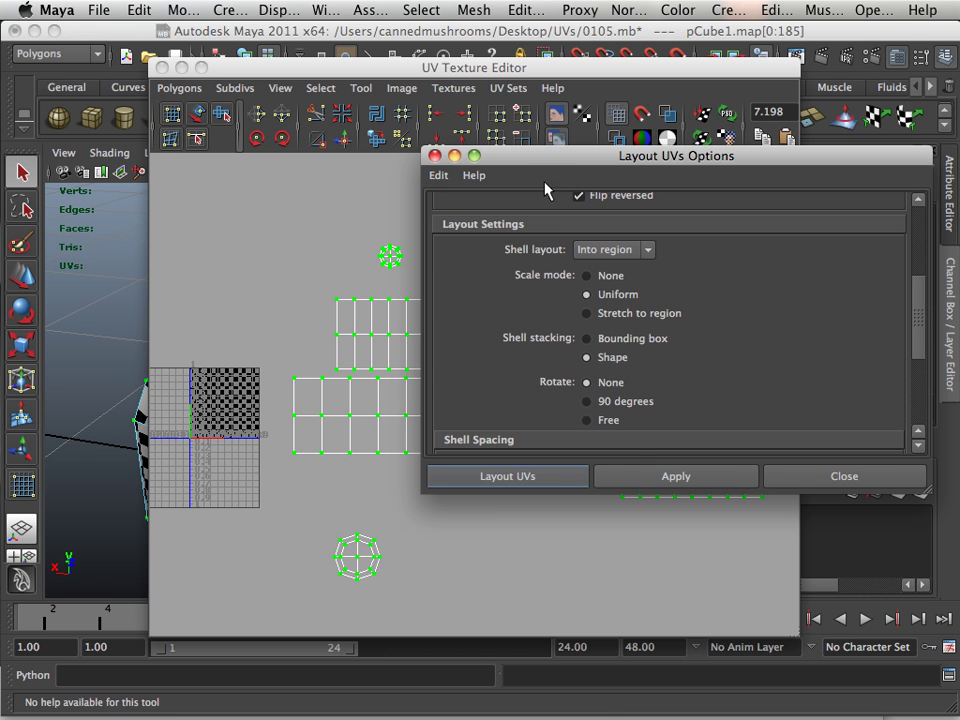
{"action": "left_click_drag", "start_coordinate": [540, 166], "coordinate": [586, 143]}
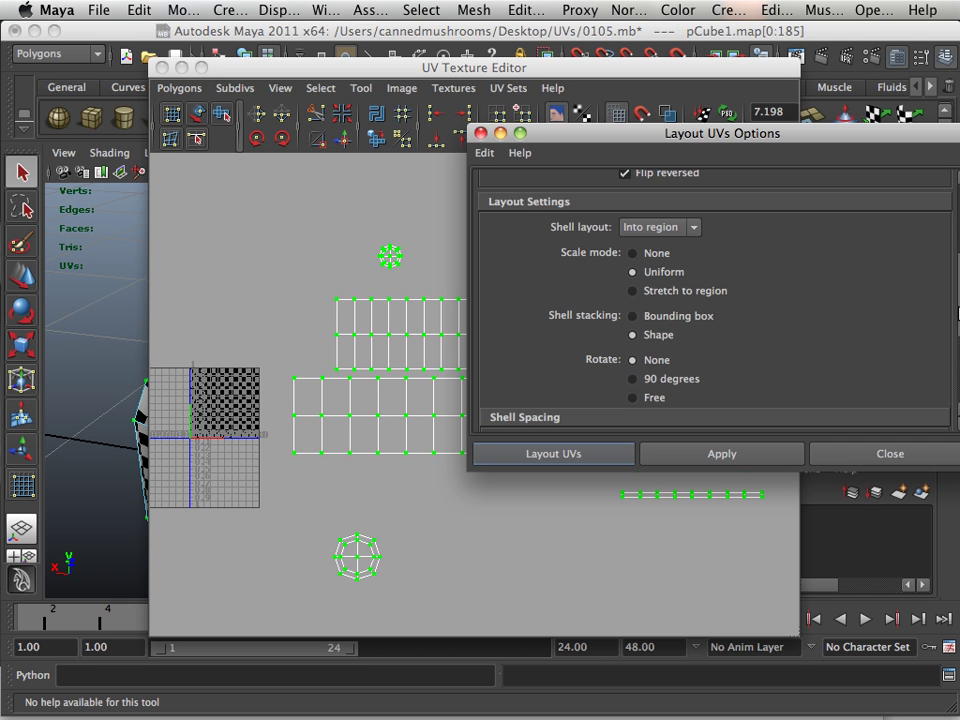
{"action": "scroll", "coordinate": [718, 327], "scroll_direction": "down", "scroll_amount": 5}
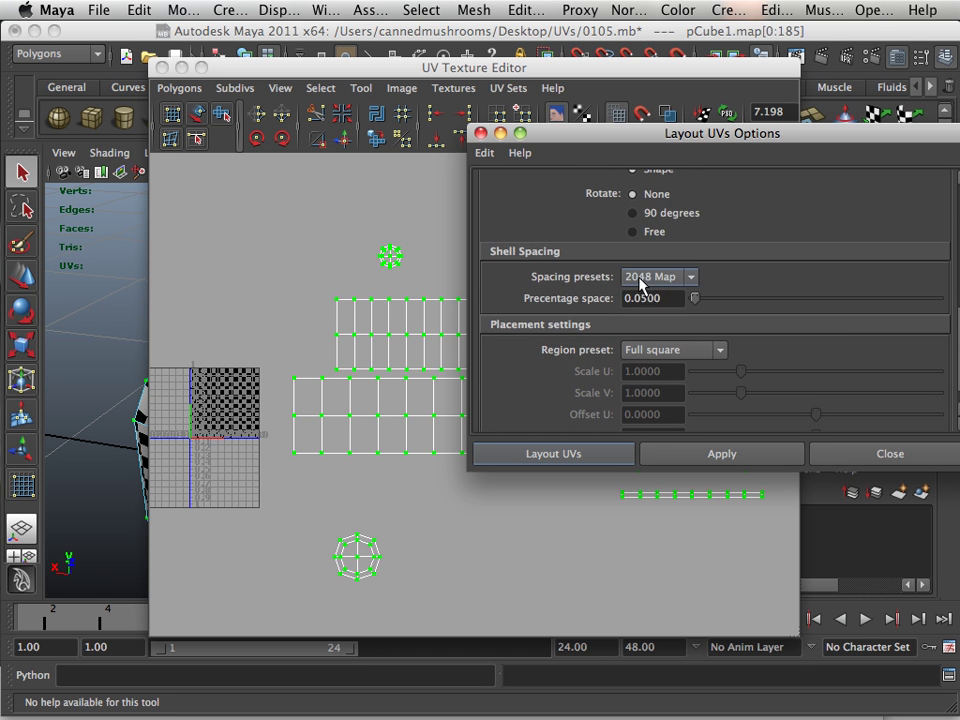
{"action": "left_click", "coordinate": [590, 459]}
- Examine the laid-out UV shells in the texture square and the checker pattern on the bottle model
{"action": "middle_click_drag", "start_coordinate": [274, 379], "coordinate": [506, 356], "text": "alt"}
{"action": "left_click_drag", "start_coordinate": [308, 75], "coordinate": [541, 90]}
{"action": "right_click_drag", "start_coordinate": [264, 434], "coordinate": [200, 420], "text": "alt"}
{"action": "left_click_drag", "start_coordinate": [200, 420], "coordinate": [137, 369], "text": "alt"}
{"action": "right_click_drag", "start_coordinate": [137, 369], "coordinate": [273, 449], "text": "alt"}
{"action": "left_click_drag", "start_coordinate": [273, 449], "coordinate": [336, 451], "text": "alt"}
{"action": "right_click_drag", "start_coordinate": [637, 341], "coordinate": [934, 491], "text": "alt"}
{"action": "right_click_drag", "start_coordinate": [600, 376], "coordinate": [830, 460], "text": "alt"}
{"action": "right_click_drag", "start_coordinate": [639, 373], "coordinate": [768, 425], "text": "alt"}
{"action": "middle_click_drag", "start_coordinate": [617, 336], "coordinate": [591, 399], "text": "alt"}
{"action": "right_click_drag", "start_coordinate": [574, 397], "coordinate": [636, 420], "text": "alt"}
{"action": "middle_click_drag", "start_coordinate": [588, 394], "coordinate": [607, 400], "text": "alt"}
{"action": "scroll", "coordinate": [607, 400], "scroll_direction": "down", "scroll_amount": 5}
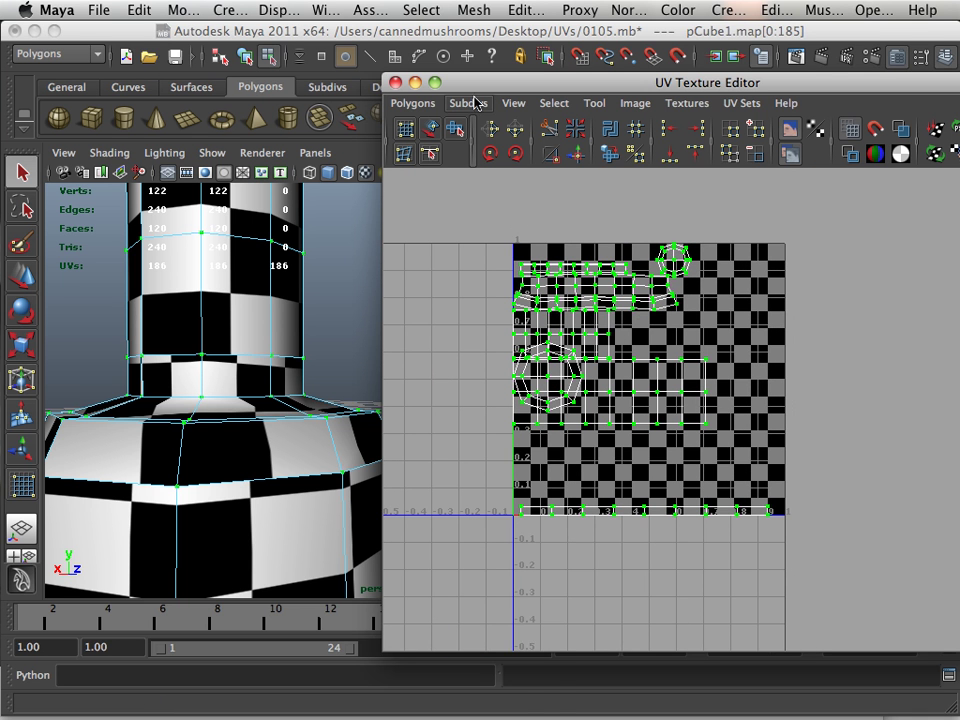
- Run the UV layout once more on all the selected shells with the same options
{"action": "left_click", "coordinate": [413, 103]}
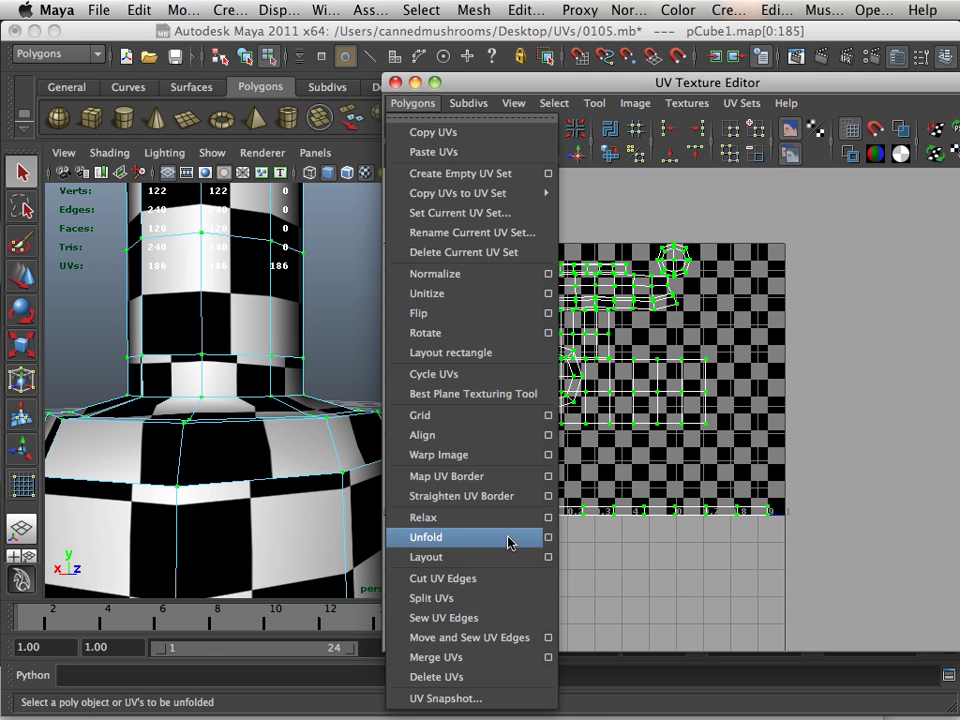
{"action": "left_click", "coordinate": [497, 557]}
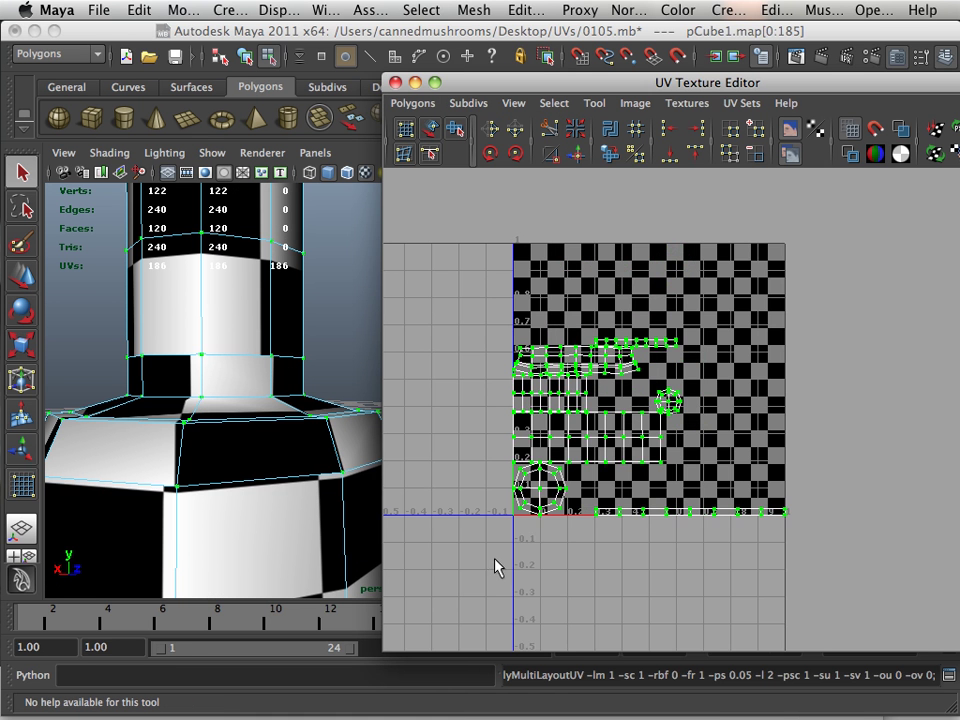
{"action": "right_click_drag", "start_coordinate": [527, 274], "coordinate": [688, 375], "text": "alt"}
{"action": "middle_click_drag", "start_coordinate": [592, 341], "coordinate": [662, 340], "text": "alt"}
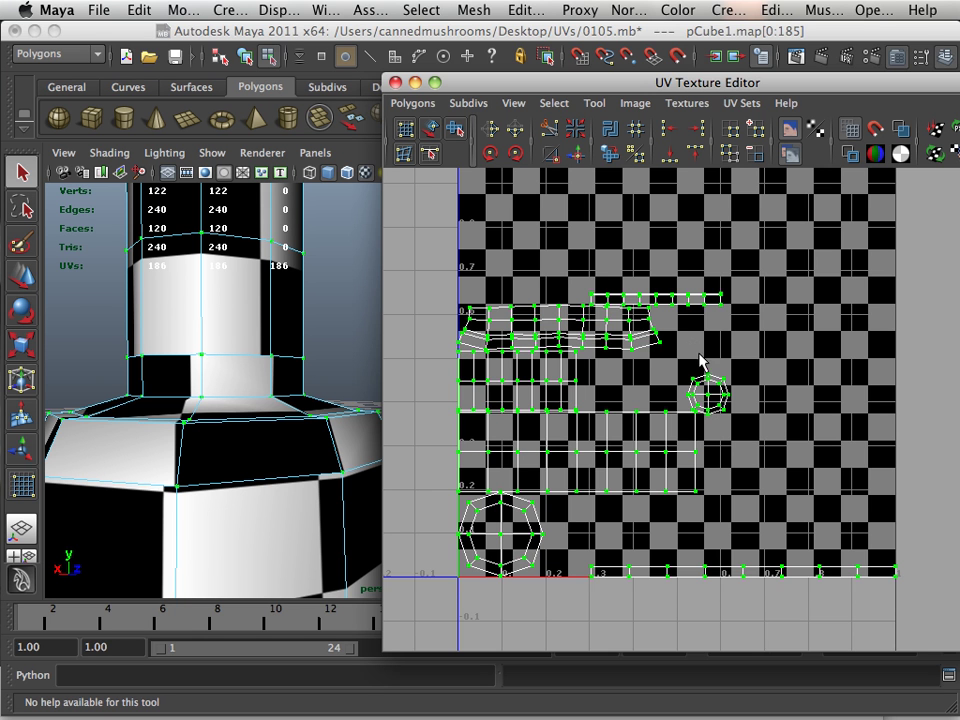
{"action": "middle_click_drag", "start_coordinate": [702, 391], "coordinate": [701, 419], "text": "alt"}
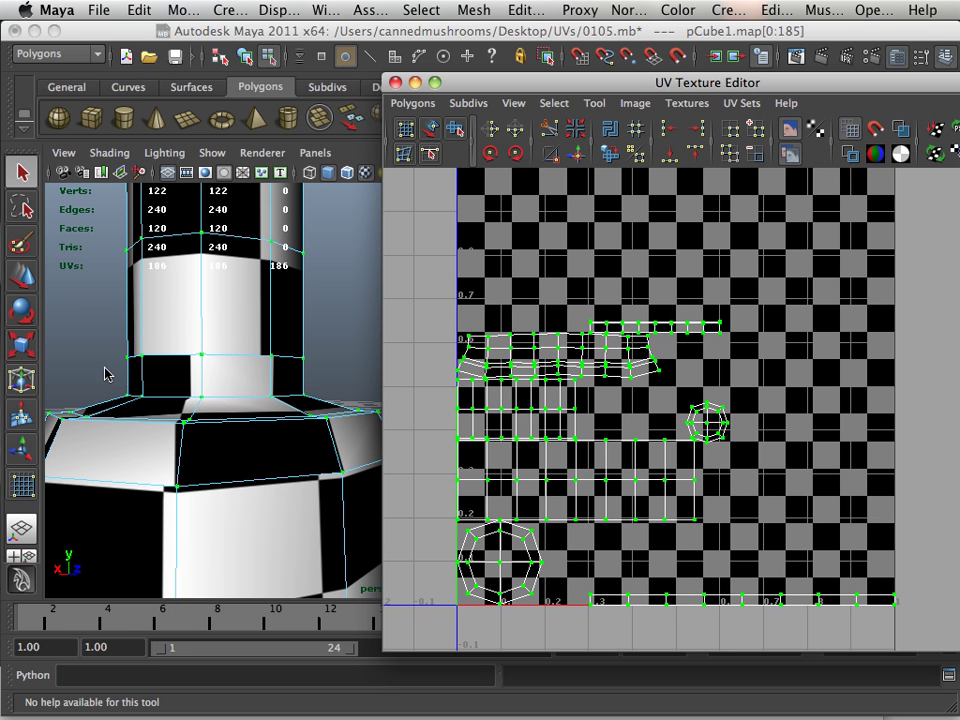
- Try to enlarge the bottle's shoulder shell together with the narrow strip shell above it
{"action": "key", "text": "r"}
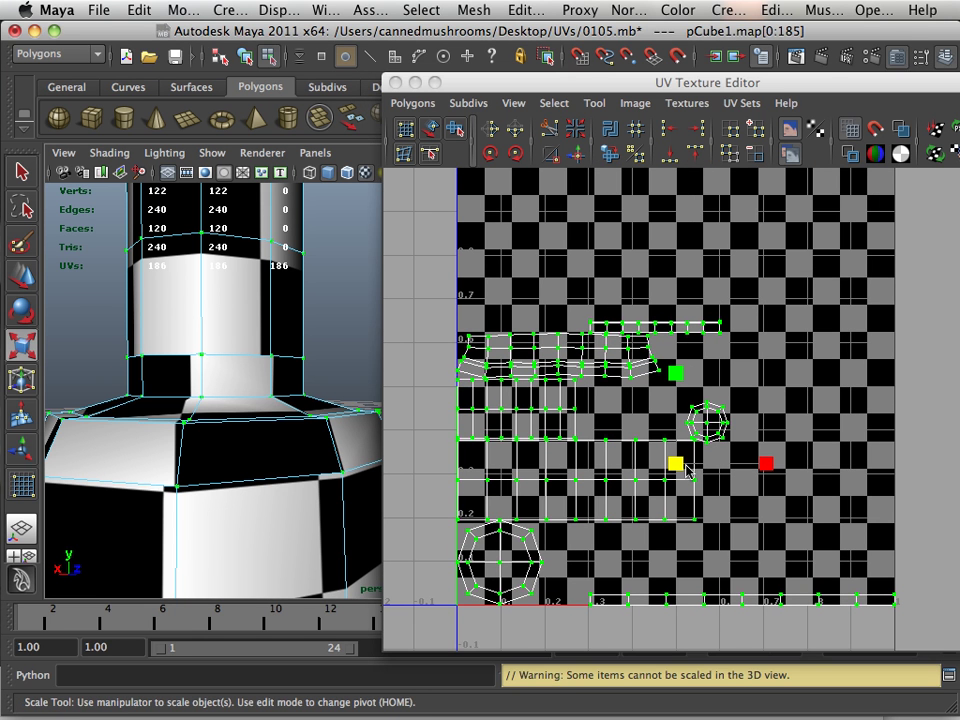
{"action": "left_click_drag", "start_coordinate": [789, 302], "coordinate": [427, 373]}
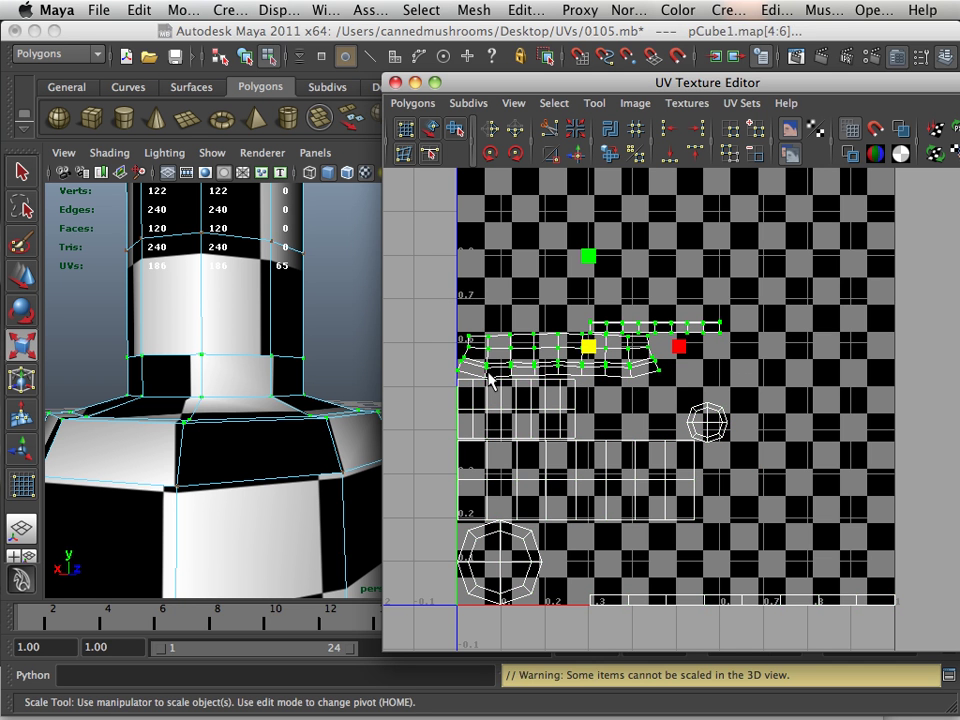
{"action": "right_click", "coordinate": [578, 350], "text": "ctrl"}
{"action": "right_click_drag", "start_coordinate": [574, 350], "coordinate": [622, 330], "text": "ctrl"}
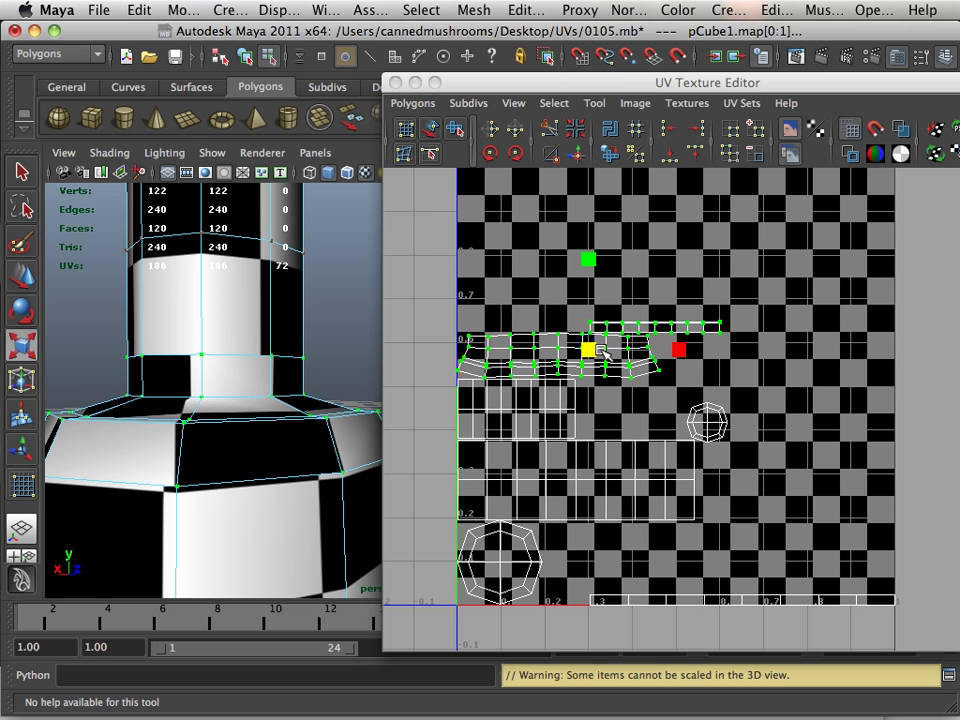
{"action": "left_click_drag", "start_coordinate": [594, 350], "coordinate": [650, 368]}
{"action": "key", "text": "ctrl+z"}
- Enlarge all the UV shells uniformly and shift them right so the body shell starts at the texture square's left edge
{"action": "mouse_move", "coordinate": [724, 436]}
{"action": "middle_mouse_down", "text": "alt"}
{"action": "mouse_move", "coordinate": [732, 408]}
{"action": "mouse_move", "coordinate": [712, 431]}
{"action": "middle_mouse_up", "text": "alt"}
{"action": "right_click_drag", "start_coordinate": [759, 439], "coordinate": [660, 400], "text": "alt"}
{"action": "left_click_drag", "start_coordinate": [496, 311], "coordinate": [937, 657]}
{"action": "left_click_drag", "start_coordinate": [672, 447], "coordinate": [741, 467]}
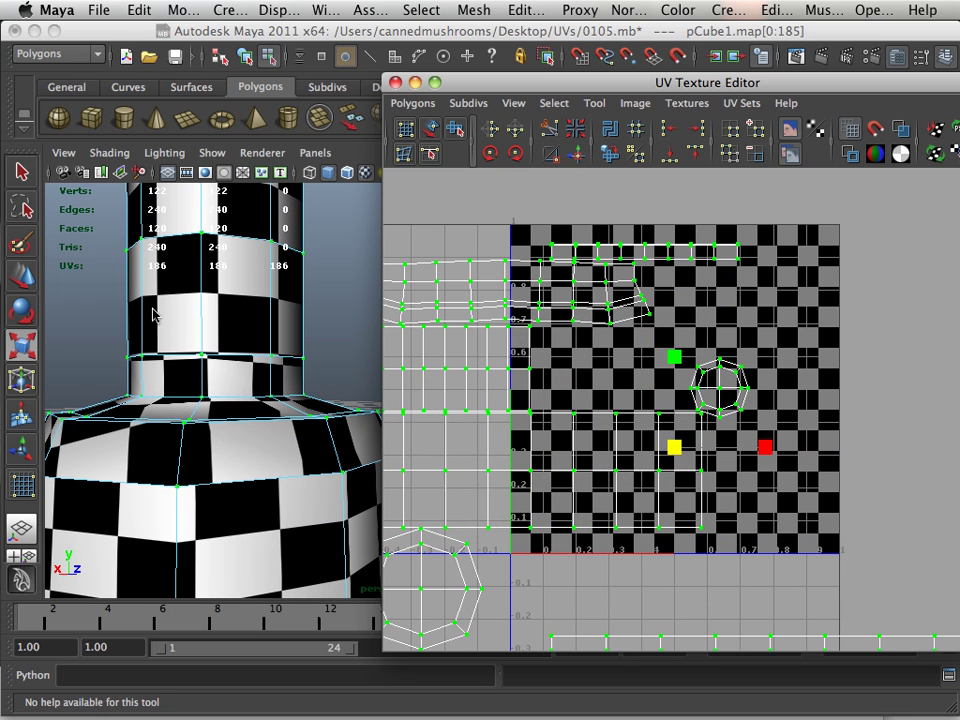
{"action": "left_click", "coordinate": [22, 275]}
{"action": "left_click_drag", "start_coordinate": [675, 448], "coordinate": [822, 450]}
- Fine-tune the scale and horizontal position of all the shells so the wide body shell spans the texture square's full width
{"action": "key", "text": "r"}
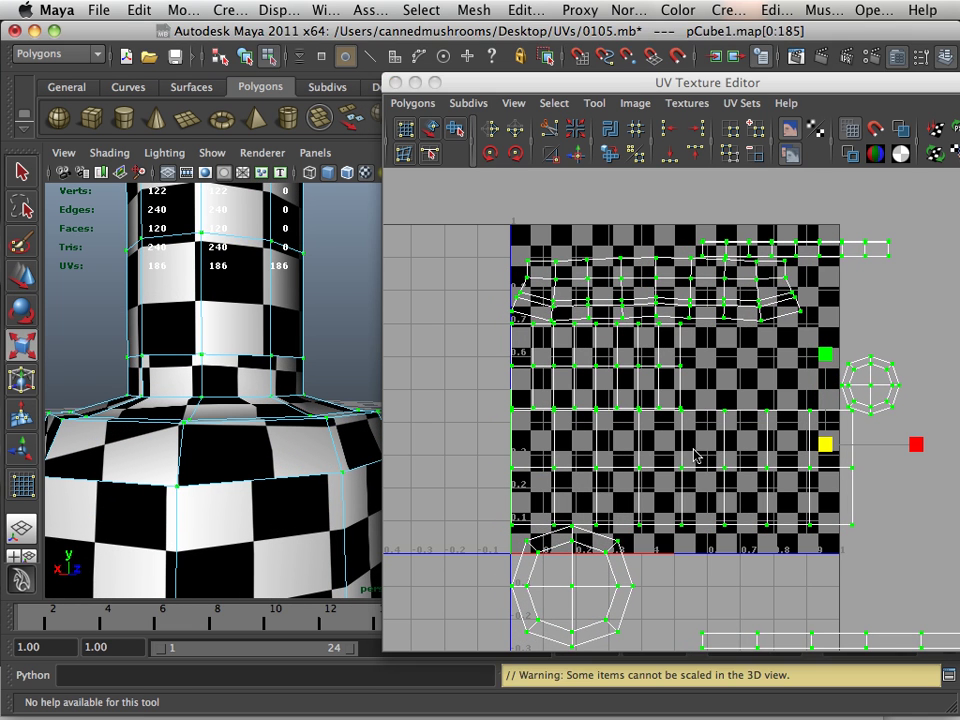
{"action": "left_click_drag", "start_coordinate": [826, 446], "coordinate": [818, 448]}
{"action": "key", "text": "w"}
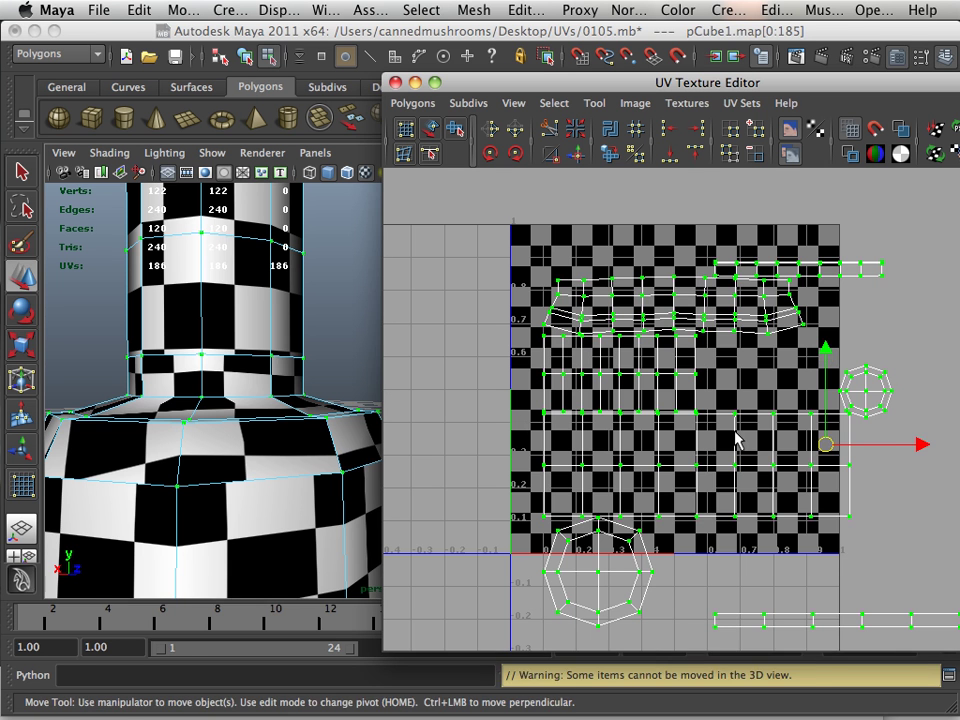
{"action": "left_click_drag", "start_coordinate": [912, 447], "coordinate": [890, 452]}
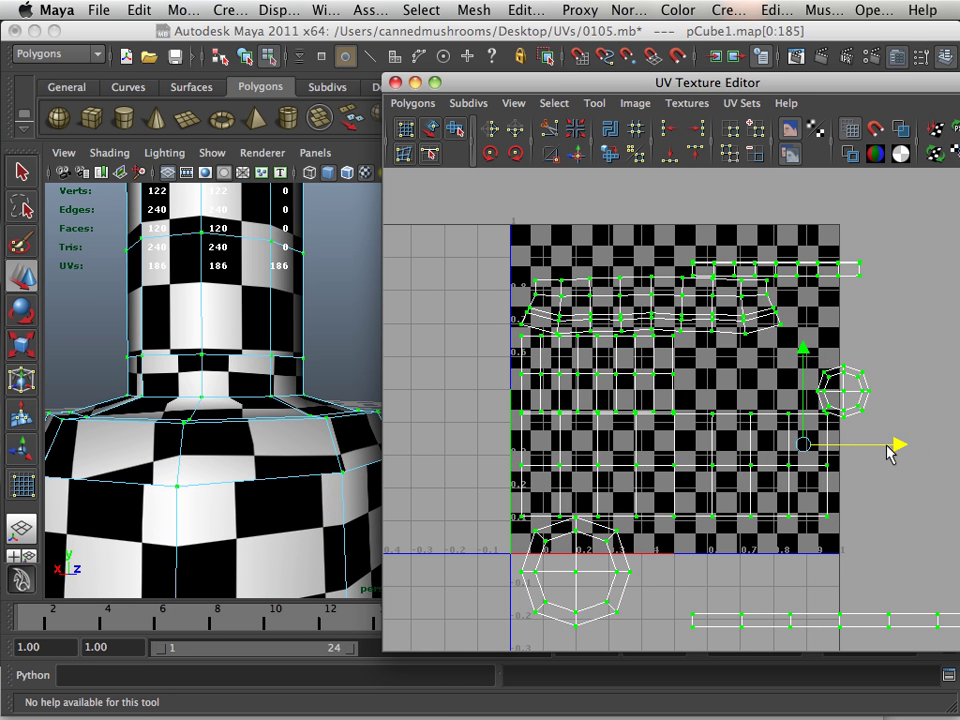
{"action": "key", "text": "r"}
{"action": "left_click_drag", "start_coordinate": [808, 450], "coordinate": [816, 450]}
{"action": "key", "text": "q"}
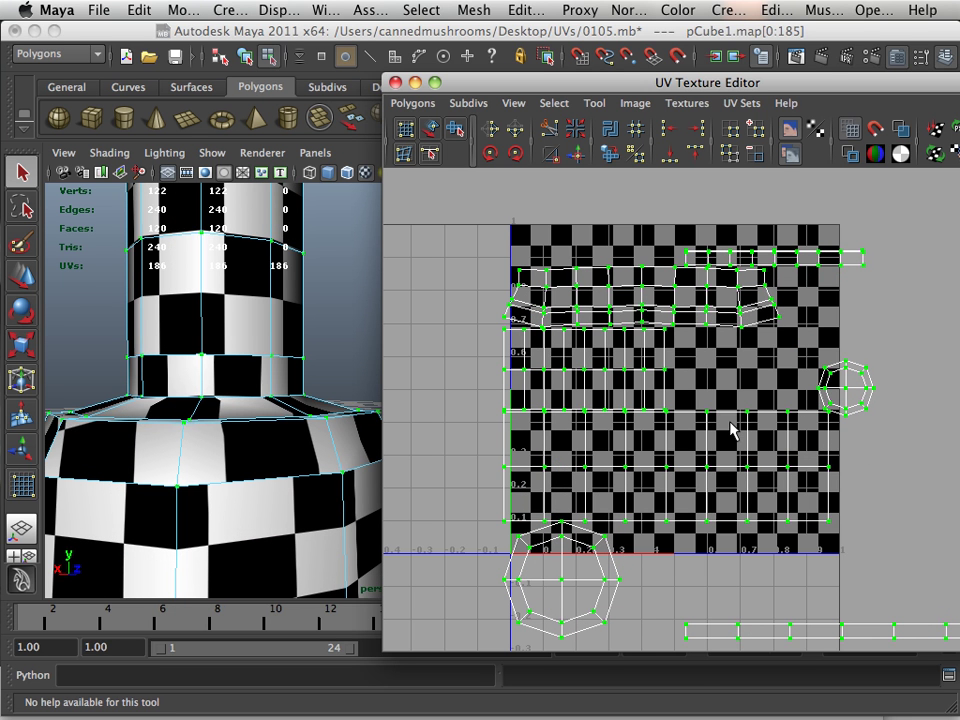
{"action": "key", "text": "1"}
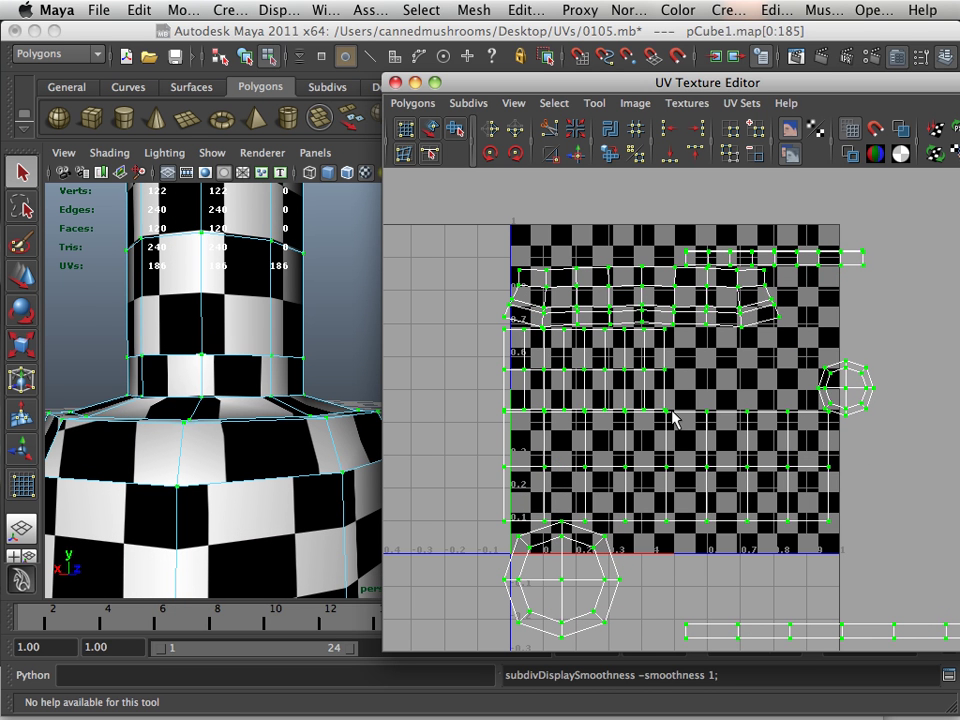
{"action": "key", "text": "w"}
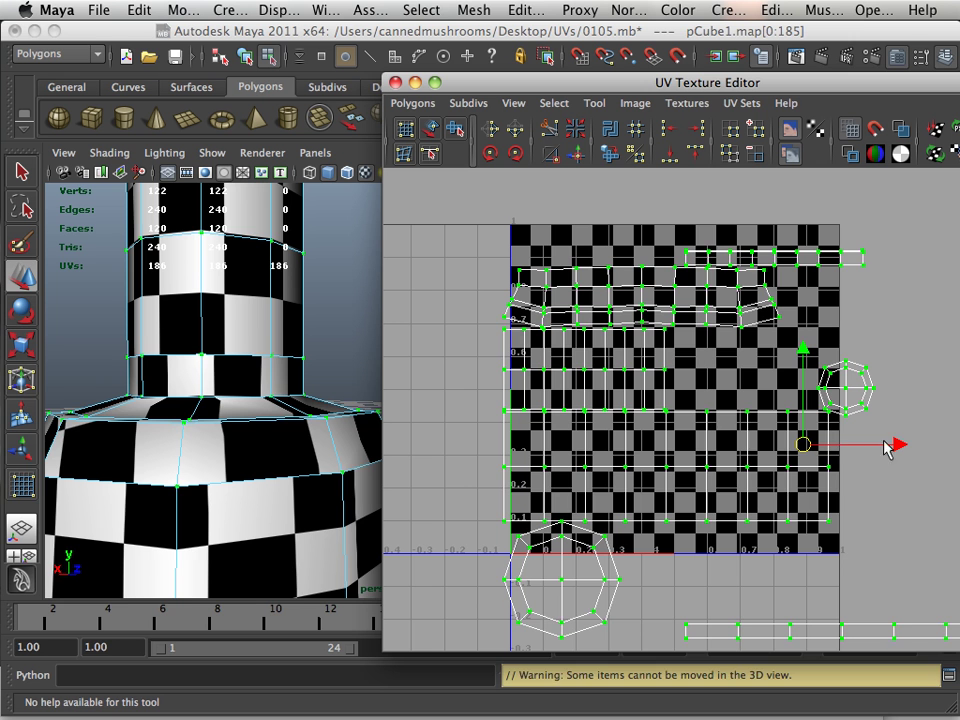
{"action": "left_click_drag", "start_coordinate": [840, 444], "coordinate": [901, 448]}
- Move the narrow strip shell above the shoulder shell left so it lies inside the texture square
{"action": "middle_click_drag", "start_coordinate": [863, 484], "coordinate": [787, 530], "text": "alt"}
{"action": "right_click_drag", "start_coordinate": [740, 425], "coordinate": [907, 376], "text": "alt"}
{"action": "middle_click_drag", "start_coordinate": [796, 283], "coordinate": [833, 366], "text": "alt"}
{"action": "left_click_drag", "start_coordinate": [913, 315], "coordinate": [853, 353]}
{"action": "right_click_drag", "start_coordinate": [814, 349], "coordinate": [880, 328], "text": "ctrl"}
{"action": "left_click_drag", "start_coordinate": [853, 344], "coordinate": [803, 344]}
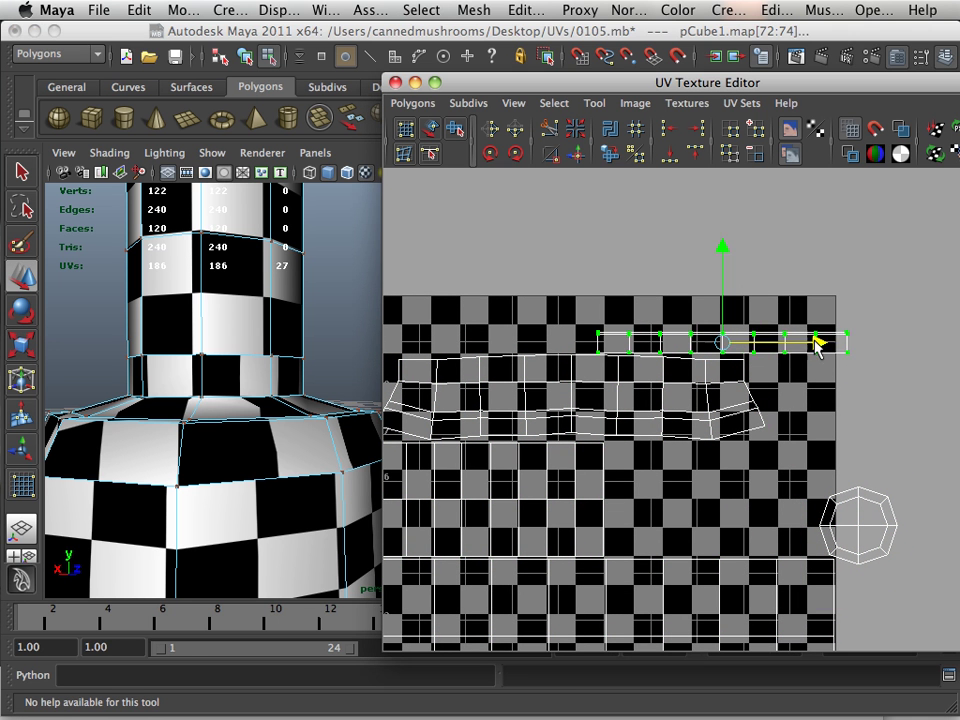
- Move the small octagonal shell into the empty space just right of the neck shell
{"action": "left_click_drag", "start_coordinate": [925, 488], "coordinate": [878, 512]}
{"action": "right_click_drag", "start_coordinate": [817, 505], "coordinate": [890, 490], "text": "ctrl"}
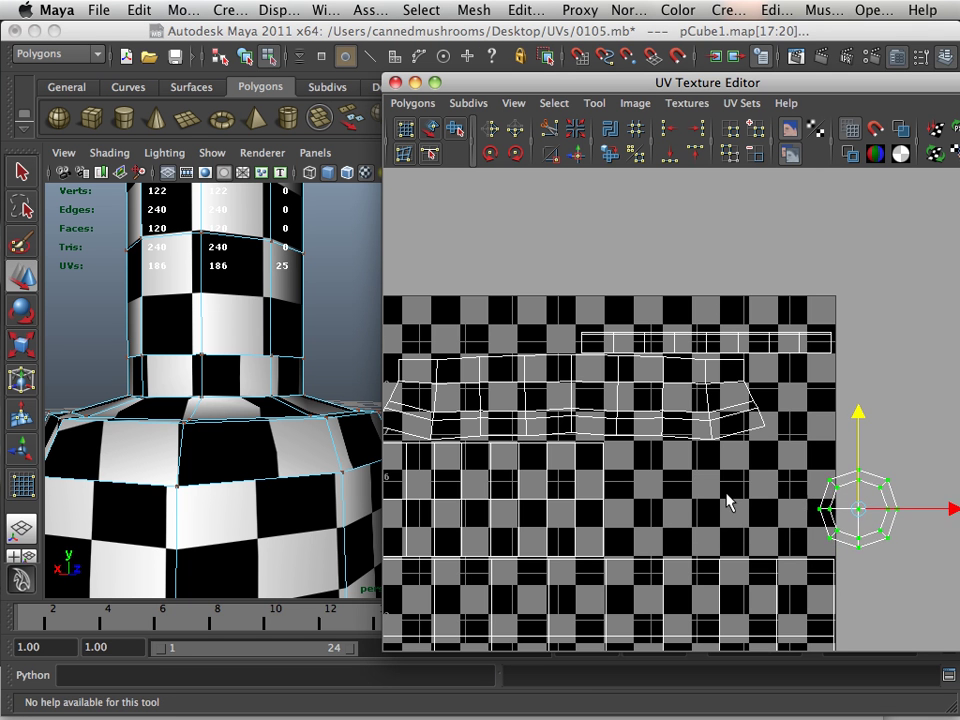
{"action": "left_click_drag", "start_coordinate": [855, 515], "coordinate": [650, 510]}
- Move the large octagonal shell from below the square into the gap right of the small octagonal shell
{"action": "middle_click_drag", "start_coordinate": [690, 523], "coordinate": [661, 341], "text": "alt"}
{"action": "right_click_drag", "start_coordinate": [661, 341], "coordinate": [565, 483], "text": "alt"}
{"action": "left_click_drag", "start_coordinate": [541, 585], "coordinate": [542, 586]}
{"action": "right_click_drag", "start_coordinate": [542, 586], "coordinate": [600, 560], "text": "ctrl"}
{"action": "left_click_drag", "start_coordinate": [523, 565], "coordinate": [729, 338]}
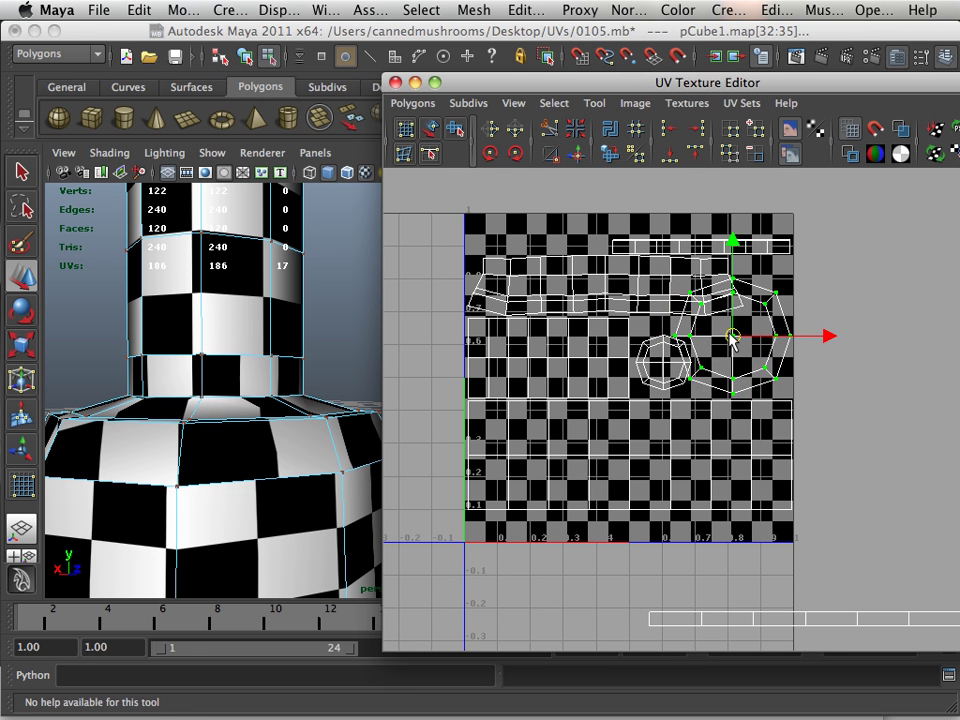
- Move the shoulder shell and its narrow strip shell up to the top edge of the texture square
{"action": "right_click_drag", "start_coordinate": [549, 304], "coordinate": [605, 226], "text": "alt"}
{"action": "middle_click_drag", "start_coordinate": [605, 226], "coordinate": [652, 398], "text": "alt"}
{"action": "left_click", "coordinate": [619, 381]}
{"action": "right_click_drag", "start_coordinate": [619, 381], "coordinate": [690, 356], "text": "ctrl"}
{"action": "left_click_drag", "start_coordinate": [655, 327], "coordinate": [655, 302]}
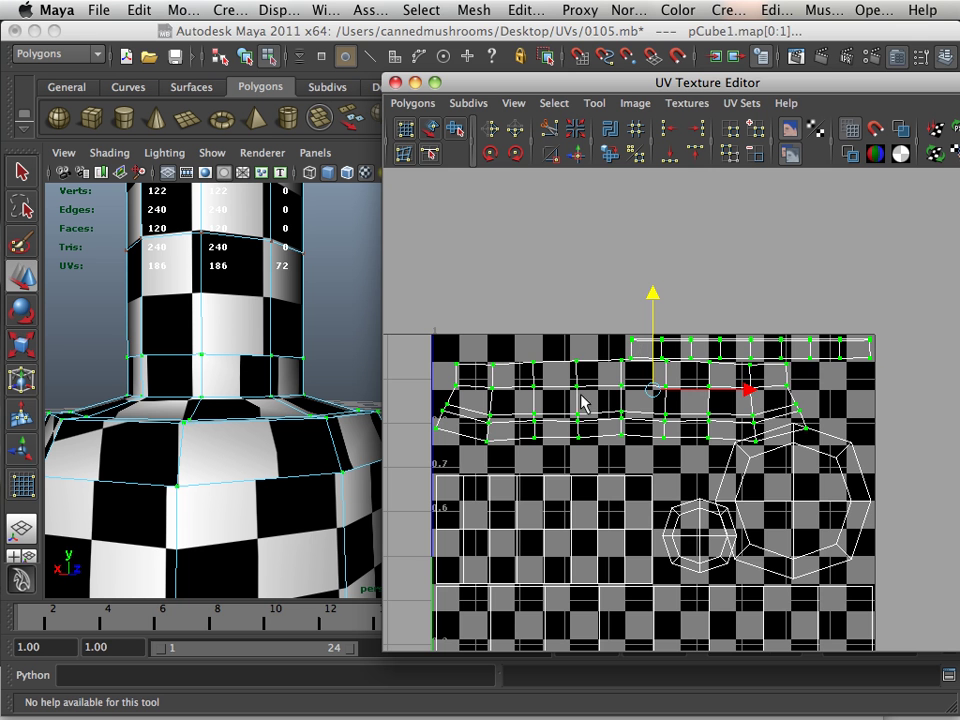
{"action": "middle_click_drag", "start_coordinate": [806, 497], "coordinate": [741, 441], "text": "alt"}
{"action": "right_click_drag", "start_coordinate": [742, 448], "coordinate": [857, 507], "text": "alt"}
{"action": "left_click_drag", "start_coordinate": [855, 460], "coordinate": [808, 485]}
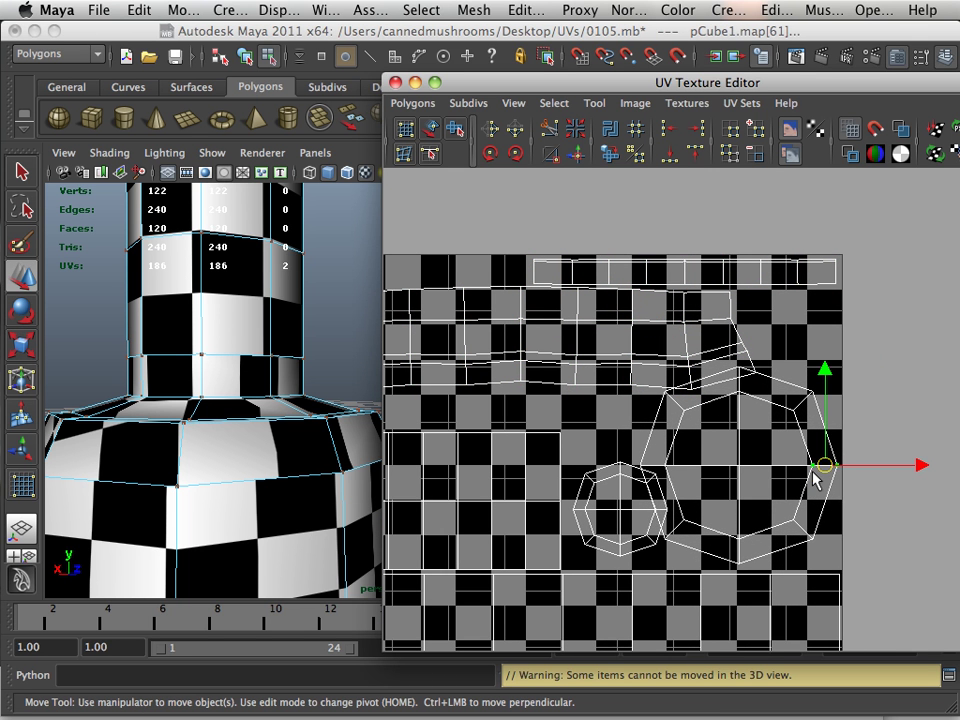
{"action": "right_click_drag", "start_coordinate": [815, 478], "coordinate": [868, 452], "text": "ctrl"}
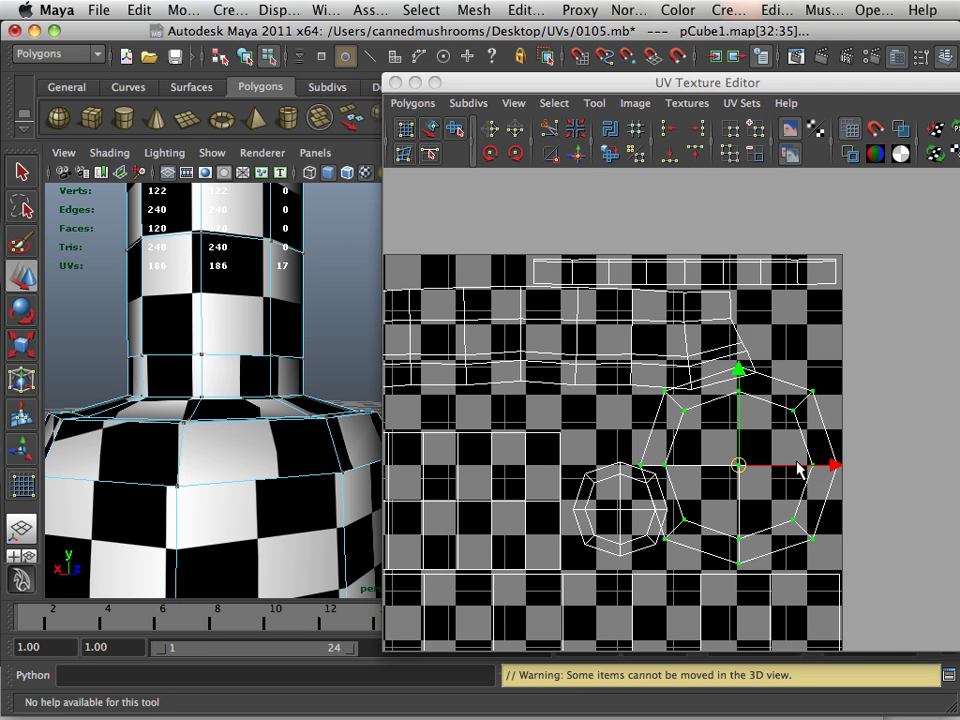
{"action": "middle_click_drag", "start_coordinate": [785, 468], "coordinate": [821, 422], "text": "alt"}
{"action": "right_click_drag", "start_coordinate": [821, 422], "coordinate": [572, 405], "text": "alt"}
{"action": "middle_click_drag", "start_coordinate": [716, 432], "coordinate": [708, 429], "text": "alt"}
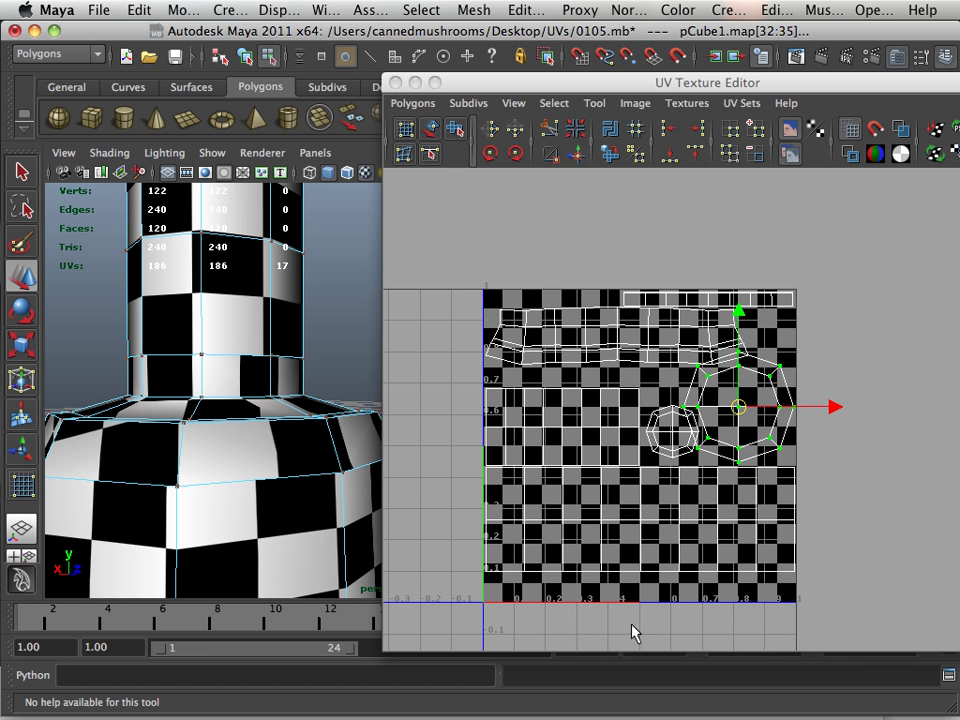
- Move the neck and body shells straight down until the body shell sits at the bottom edge of the texture square
{"action": "left_click_drag", "start_coordinate": [604, 634], "coordinate": [549, 459]}
{"action": "right_click_drag", "start_coordinate": [549, 459], "coordinate": [611, 431], "text": "ctrl"}
{"action": "left_click_drag", "start_coordinate": [638, 398], "coordinate": [638, 420]}
- Lower the large octagonal shell toward the body shell and raise the small octagonal shell beside its upper left side
{"action": "left_click_drag", "start_coordinate": [836, 474], "coordinate": [765, 425]}
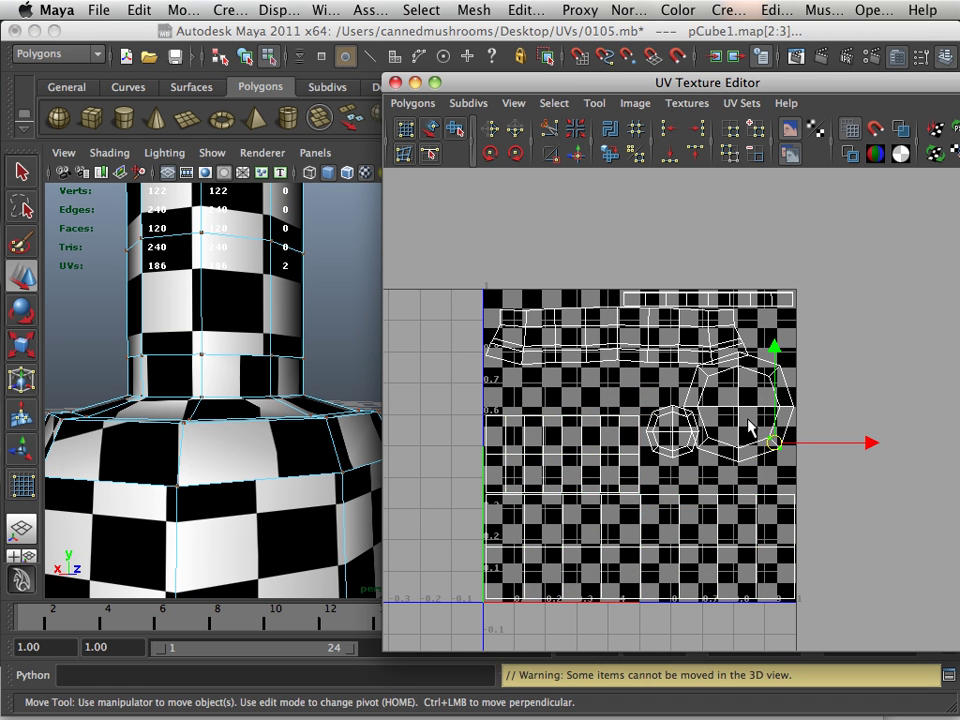
{"action": "right_click_drag", "start_coordinate": [778, 437], "coordinate": [866, 416], "text": "ctrl"}
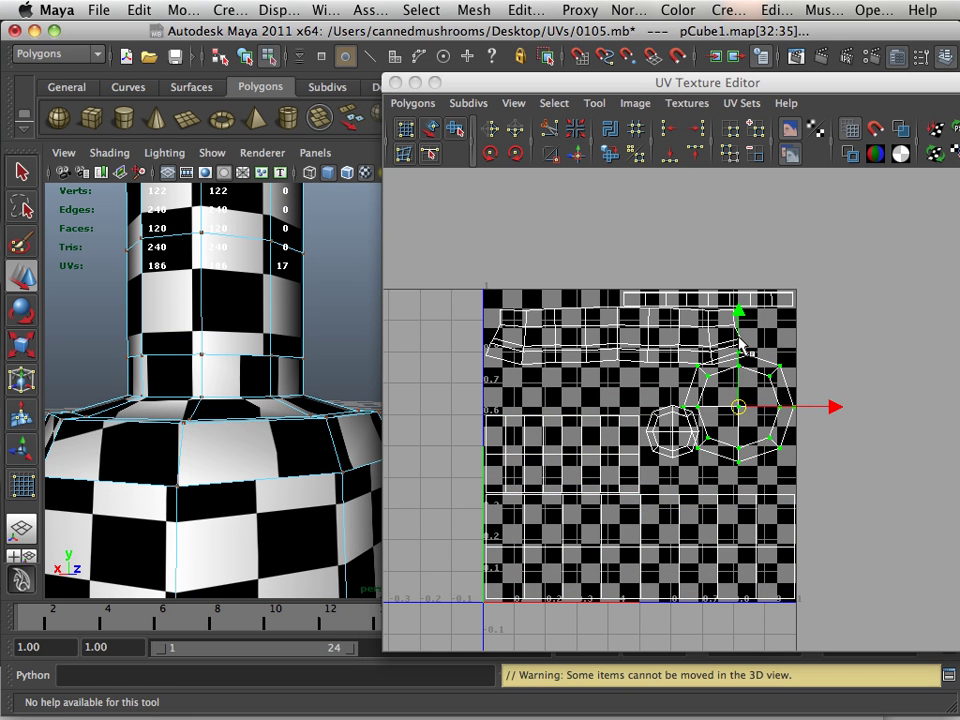
{"action": "left_click_drag", "start_coordinate": [738, 311], "coordinate": [739, 334]}
{"action": "left_click_drag", "start_coordinate": [646, 395], "coordinate": [664, 417]}
{"action": "right_click_drag", "start_coordinate": [667, 419], "coordinate": [740, 397], "text": "ctrl"}
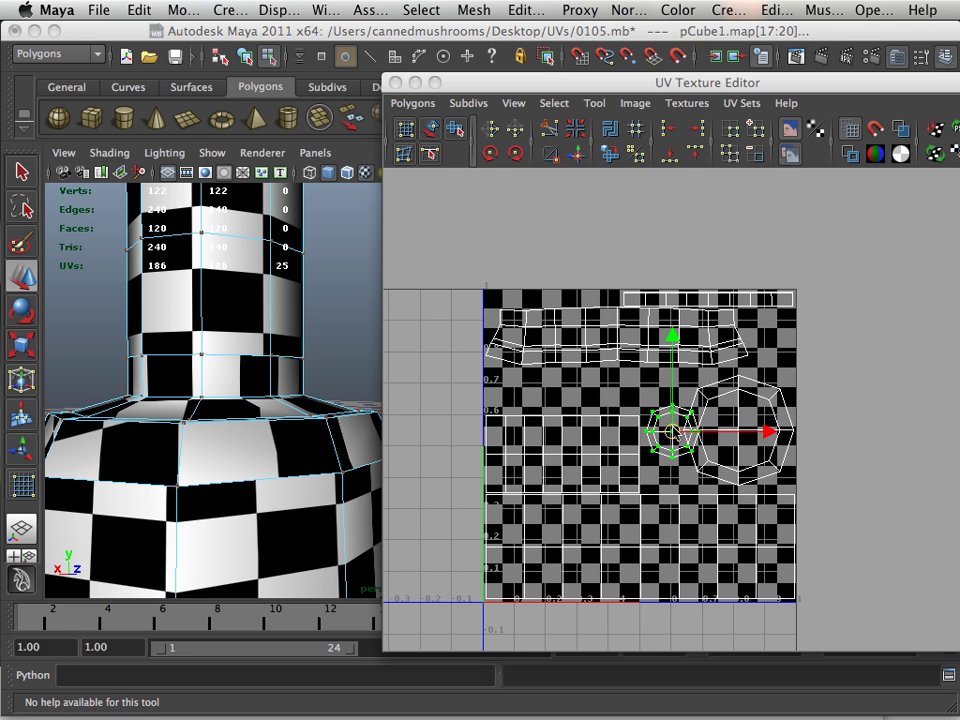
{"action": "left_click_drag", "start_coordinate": [675, 421], "coordinate": [665, 403]}
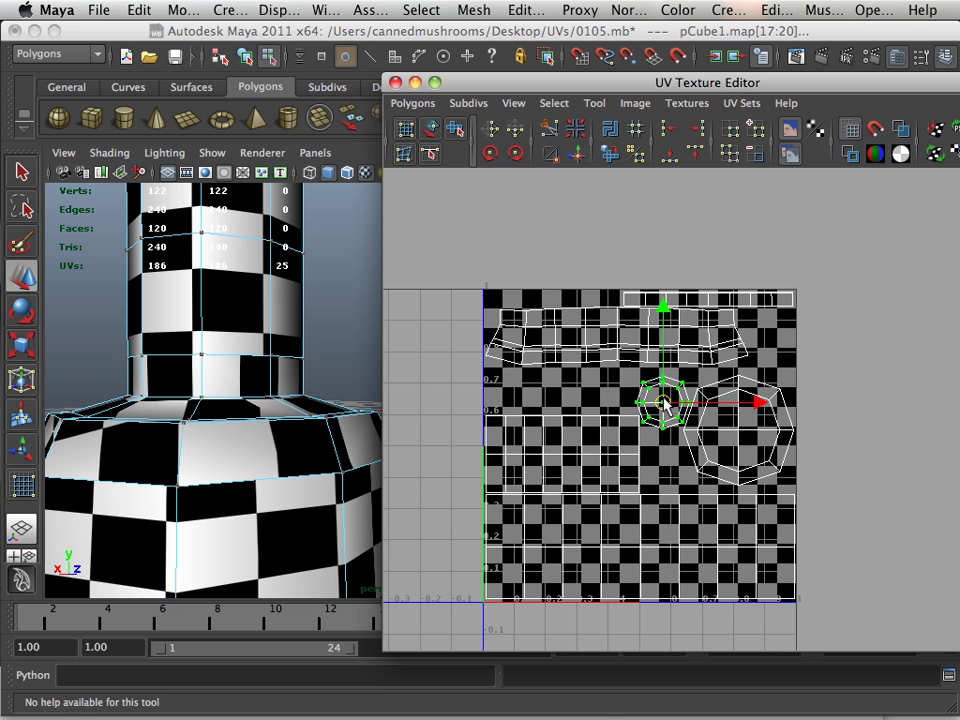
{"action": "left_click", "coordinate": [650, 516]}
- Move the shoulder shell and its narrow strip shell down slightly to clear a band along the texture square's top edge
{"action": "middle_click_drag", "start_coordinate": [737, 583], "coordinate": [711, 405], "text": "alt"}
{"action": "right_click_drag", "start_coordinate": [709, 405], "coordinate": [598, 414], "text": "alt"}
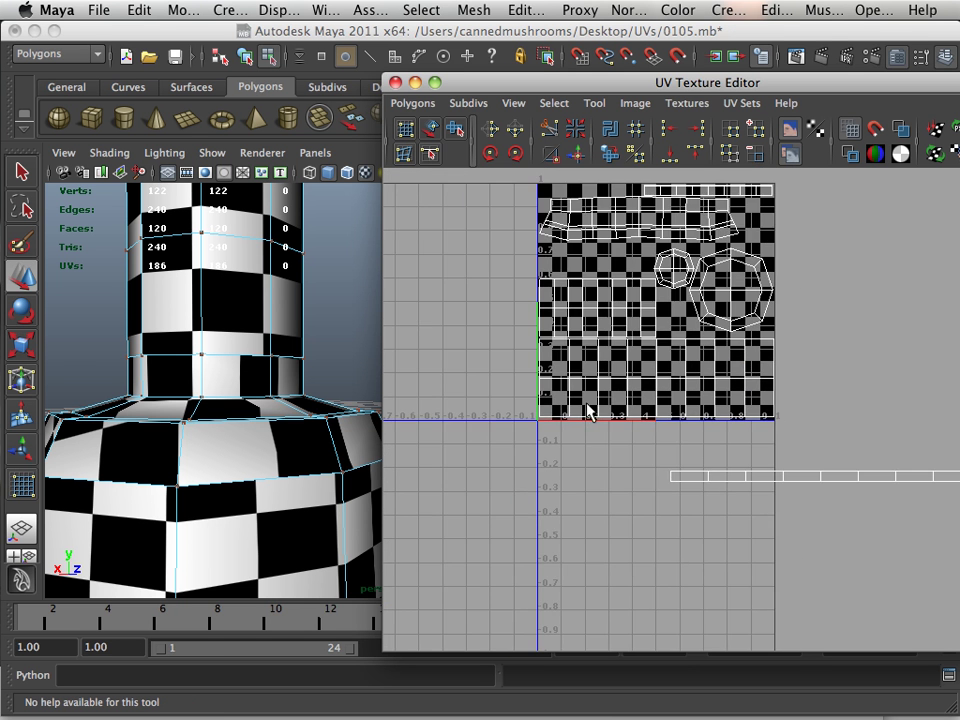
{"action": "middle_click_drag", "start_coordinate": [598, 414], "coordinate": [574, 499], "text": "alt"}
{"action": "right_click_drag", "start_coordinate": [575, 508], "coordinate": [781, 579], "text": "alt"}
{"action": "left_click_drag", "start_coordinate": [872, 428], "coordinate": [783, 331]}
{"action": "right_click_drag", "start_coordinate": [792, 340], "coordinate": [878, 328], "text": "ctrl"}
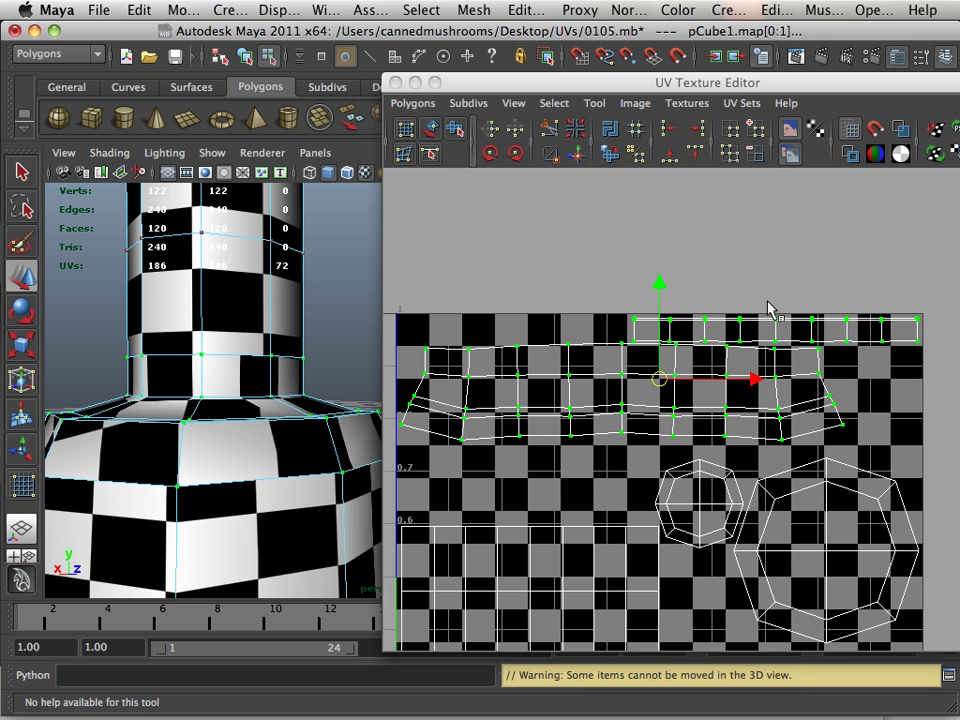
{"action": "left_click_drag", "start_coordinate": [657, 286], "coordinate": [655, 305]}
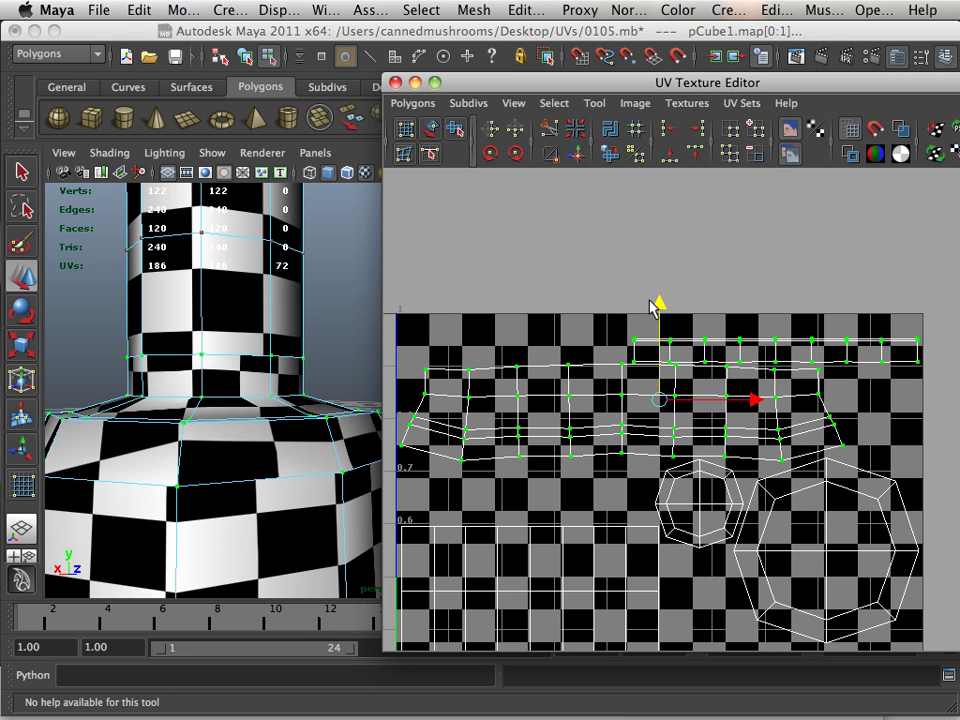
- Move the long strip shell from below the texture square into the free band along its top edge
{"action": "right_click_drag", "start_coordinate": [733, 478], "coordinate": [630, 480], "text": "alt"}
{"action": "middle_click_drag", "start_coordinate": [747, 592], "coordinate": [731, 463], "text": "alt"}
{"action": "right_click_drag", "start_coordinate": [731, 463], "coordinate": [700, 463], "text": "alt"}
{"action": "middle_click_drag", "start_coordinate": [857, 533], "coordinate": [719, 538], "text": "alt"}
{"action": "left_click_drag", "start_coordinate": [471, 560], "coordinate": [472, 560]}
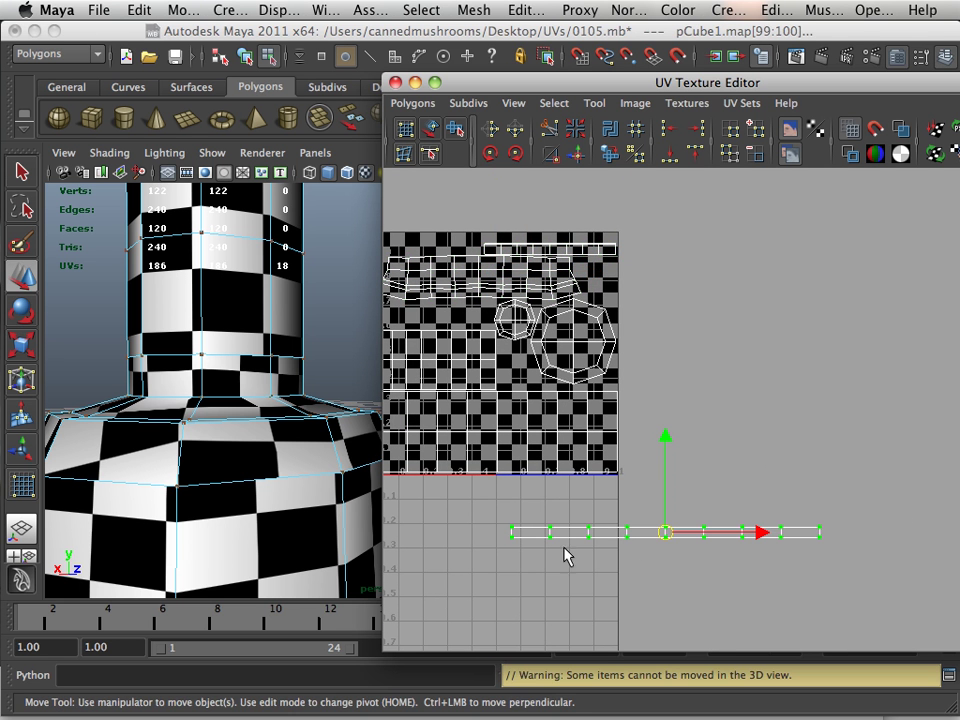
{"action": "left_click_drag", "start_coordinate": [670, 532], "coordinate": [541, 223]}
{"action": "middle_click_drag", "start_coordinate": [541, 223], "coordinate": [678, 313], "text": "alt"}
{"action": "right_click_drag", "start_coordinate": [677, 313], "coordinate": [686, 326], "text": "alt"}
{"action": "middle_click_drag", "start_coordinate": [686, 326], "coordinate": [717, 488], "text": "alt"}
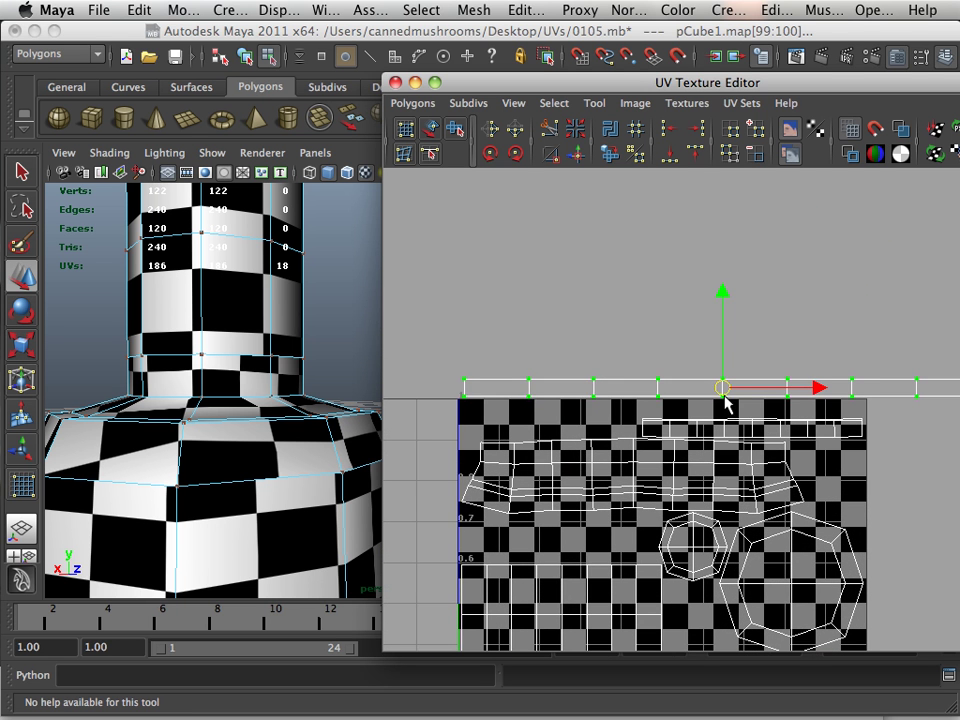
{"action": "left_click_drag", "start_coordinate": [724, 400], "coordinate": [660, 412]}
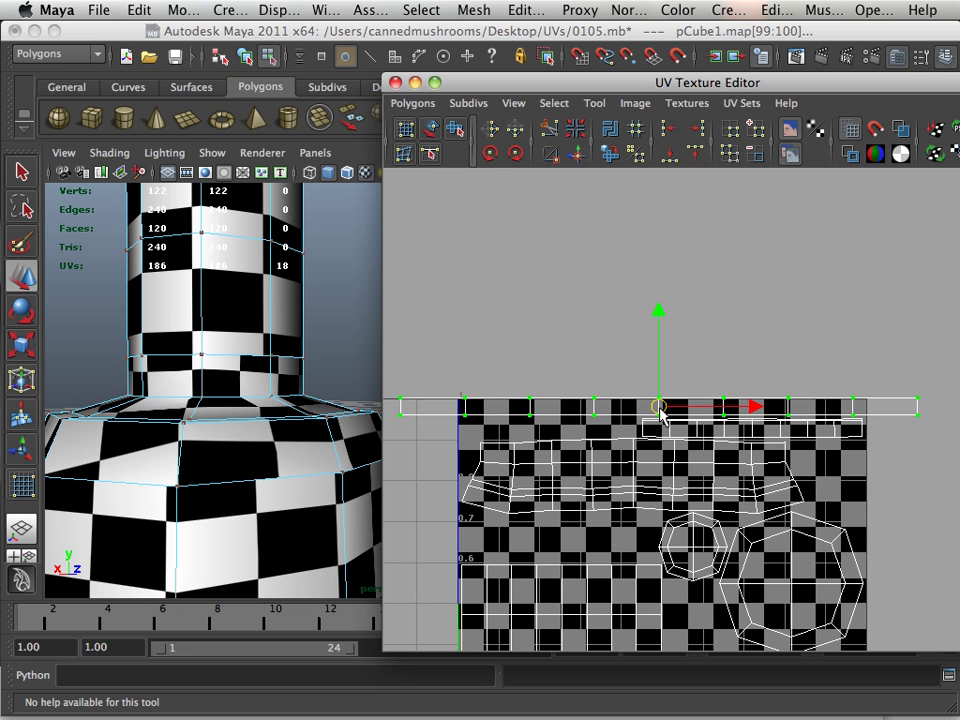
{"action": "left_click_drag", "start_coordinate": [660, 408], "coordinate": [663, 410]}
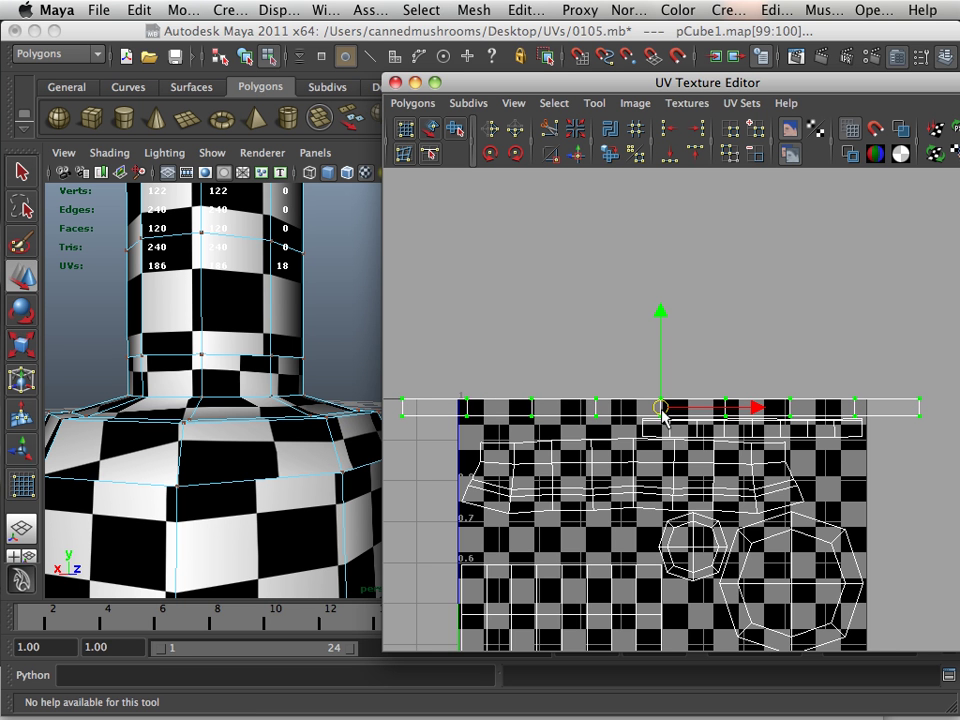
- Scale all the UV shells down slightly together
{"action": "middle_click_drag", "start_coordinate": [773, 492], "coordinate": [799, 385], "text": "alt"}
{"action": "right_click_drag", "start_coordinate": [799, 385], "coordinate": [508, 371], "text": "alt"}
{"action": "middle_click_drag", "start_coordinate": [642, 406], "coordinate": [607, 432], "text": "alt"}
{"action": "right_click_drag", "start_coordinate": [607, 433], "coordinate": [501, 331], "text": "alt"}
{"action": "left_click_drag", "start_coordinate": [497, 347], "coordinate": [876, 653]}
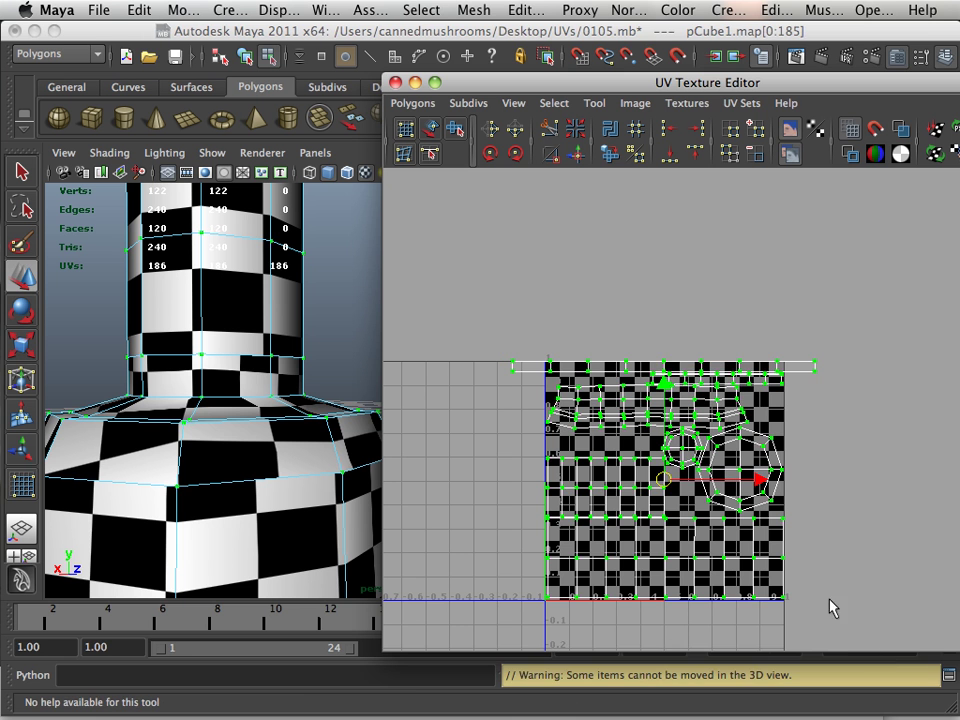
{"action": "key", "text": "r"}
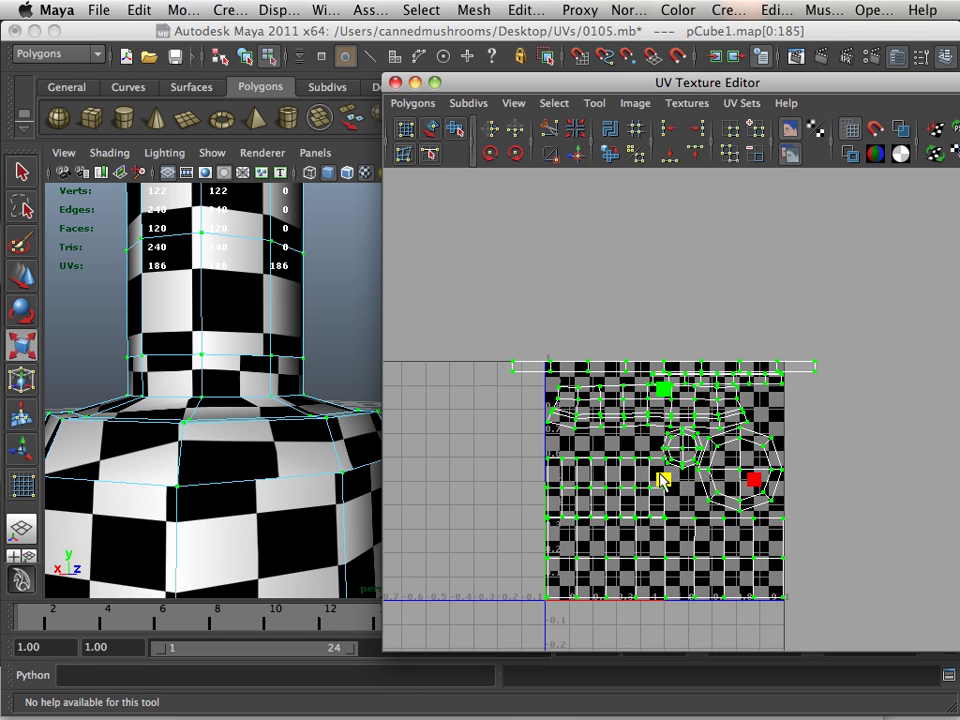
{"action": "left_click_drag", "start_coordinate": [664, 478], "coordinate": [657, 481]}
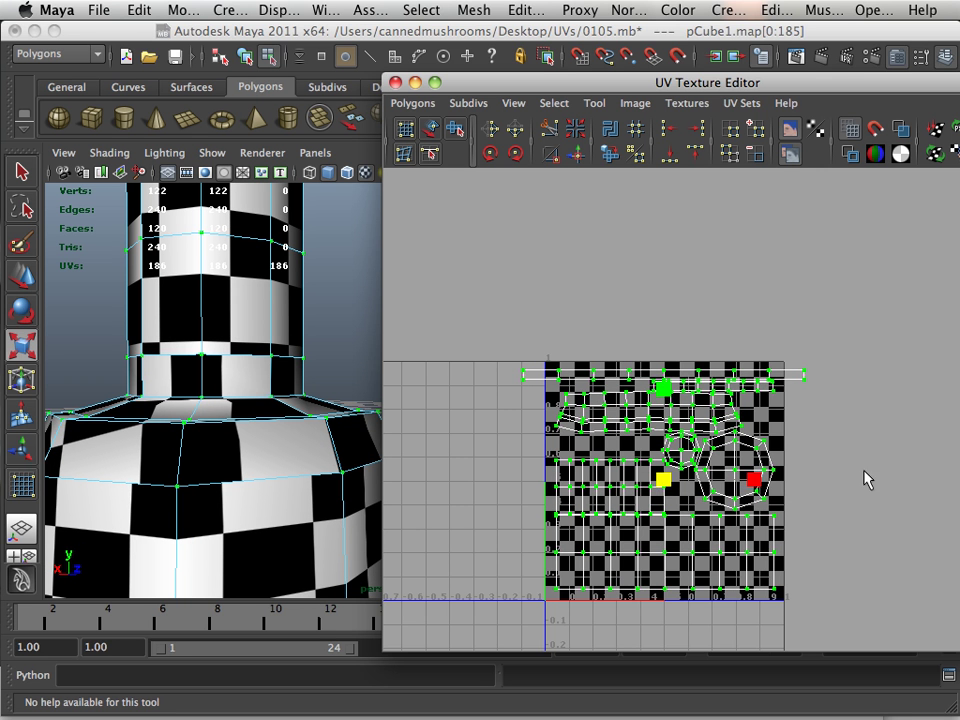
{"action": "left_click", "coordinate": [831, 435]}
- Cut the long strip shell at its middle edge and move the right half above the texture square
{"action": "scroll", "coordinate": [812, 432], "scroll_direction": "up", "scroll_amount": 3}
{"action": "middle_click_drag", "start_coordinate": [698, 398], "coordinate": [765, 467], "text": "alt"}
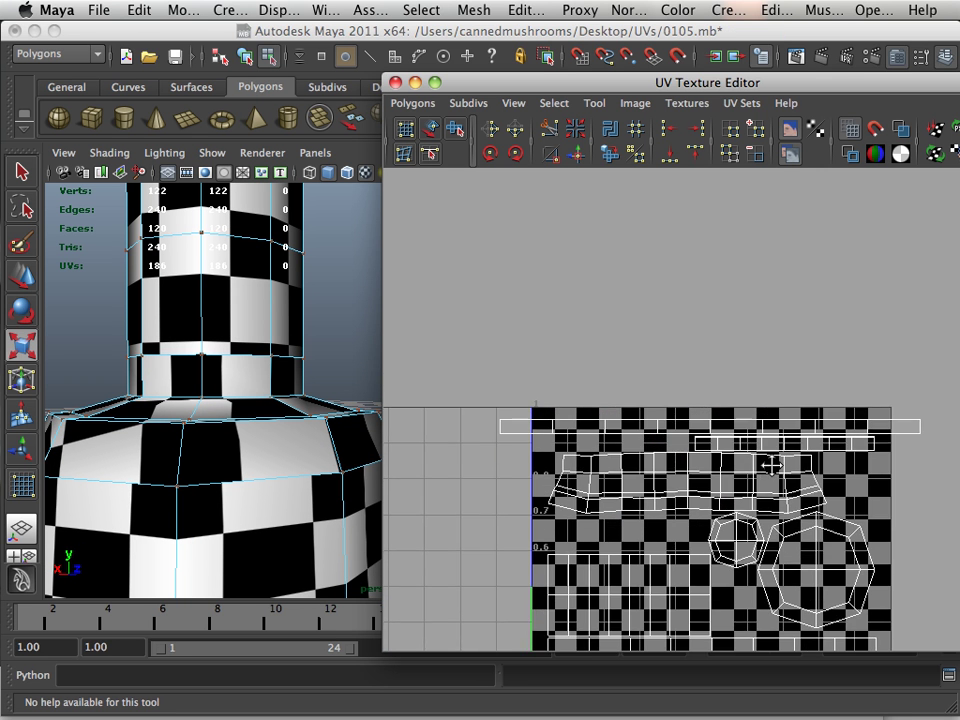
{"action": "right_click_drag", "start_coordinate": [705, 430], "coordinate": [874, 521], "text": "alt"}
{"action": "middle_click_drag", "start_coordinate": [683, 454], "coordinate": [671, 436], "text": "alt"}
{"action": "right_click_drag", "start_coordinate": [696, 425], "coordinate": [696, 376]}
{"action": "left_click", "coordinate": [697, 417]}
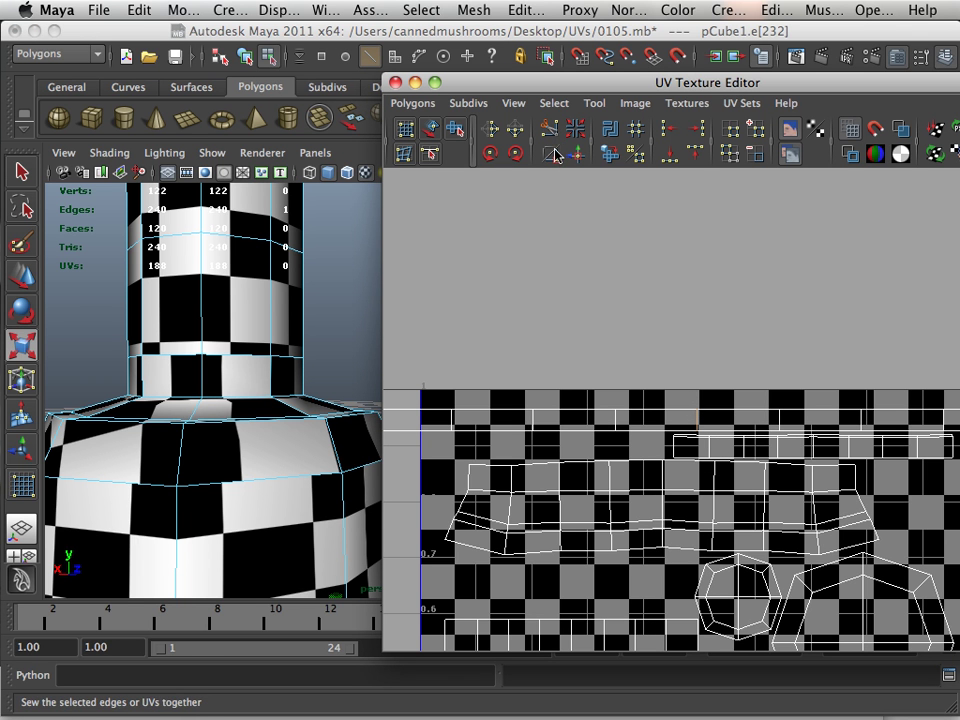
{"action": "right_click_drag", "start_coordinate": [759, 418], "coordinate": [801, 399]}
{"action": "left_click", "coordinate": [779, 411]}
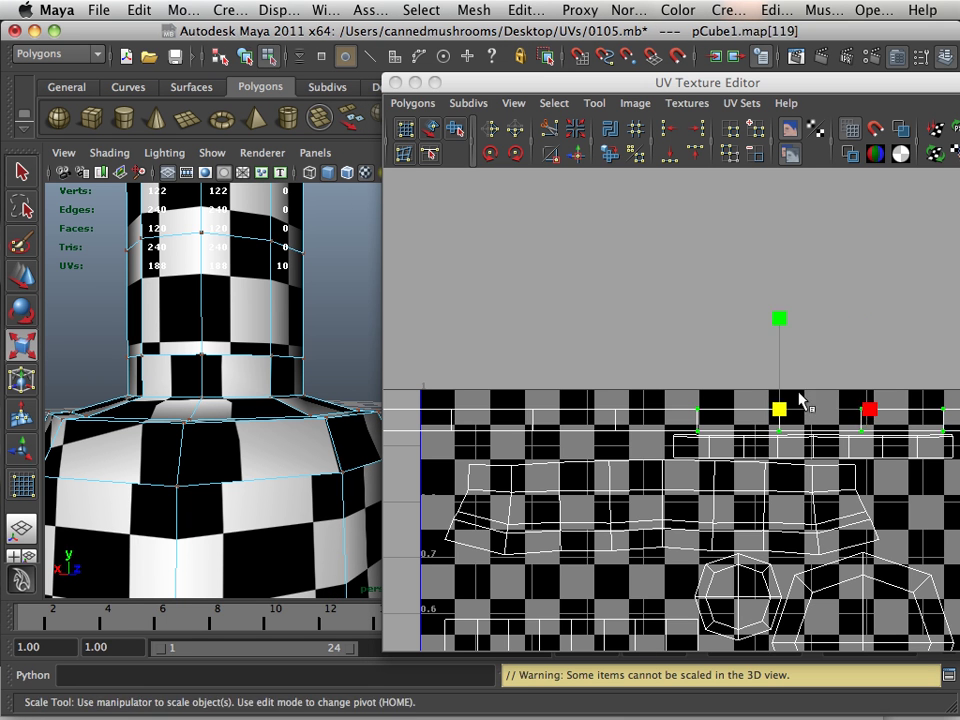
{"action": "left_click", "coordinate": [21, 280]}
{"action": "left_click_drag", "start_coordinate": [858, 425], "coordinate": [727, 289]}
- Move the left half of the cut strip right until it lies inside the texture square's top-left corner
{"action": "left_click", "coordinate": [689, 419]}
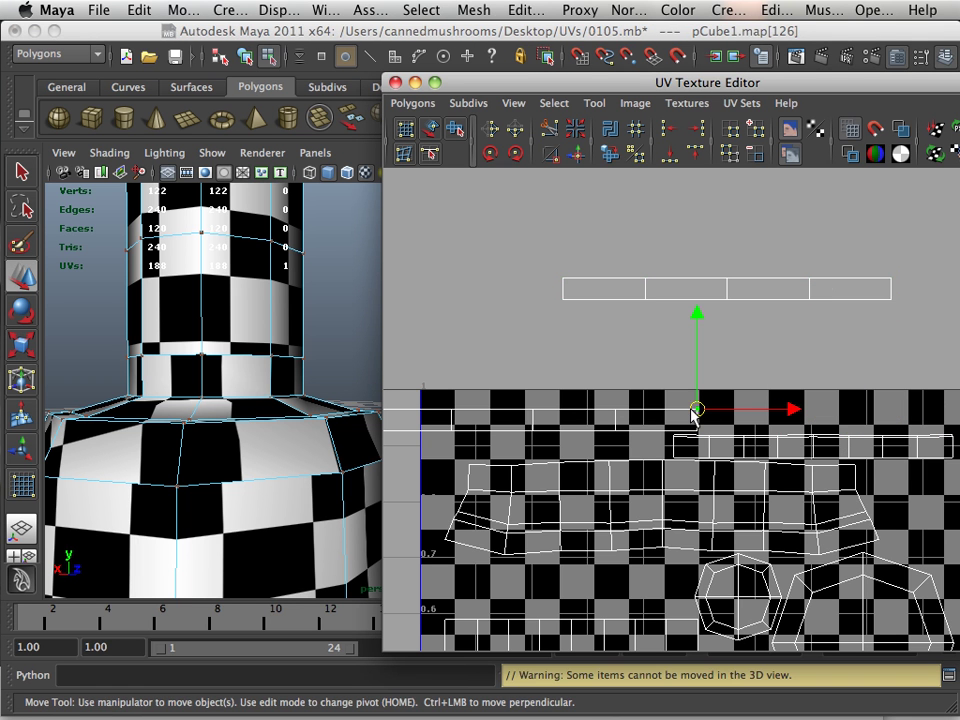
{"action": "right_click_drag", "start_coordinate": [696, 411], "coordinate": [713, 394], "text": "ctrl"}
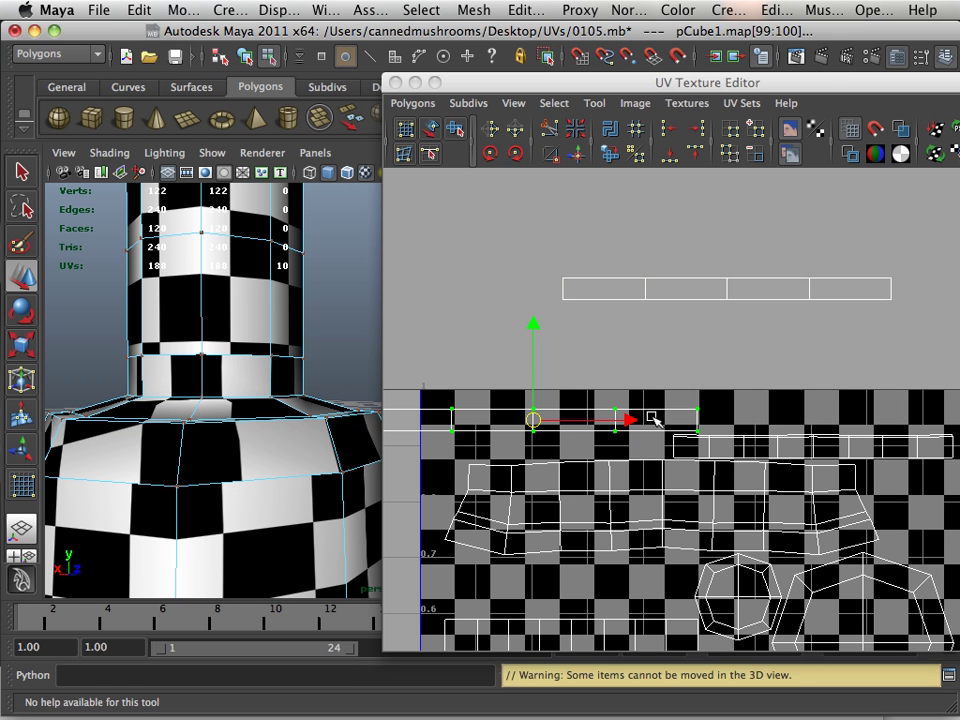
{"action": "middle_click_drag", "start_coordinate": [643, 420], "coordinate": [784, 413], "text": "alt"}
{"action": "left_click_drag", "start_coordinate": [708, 418], "coordinate": [752, 422]}
{"action": "right_click_drag", "start_coordinate": [819, 444], "coordinate": [739, 434], "text": "alt"}
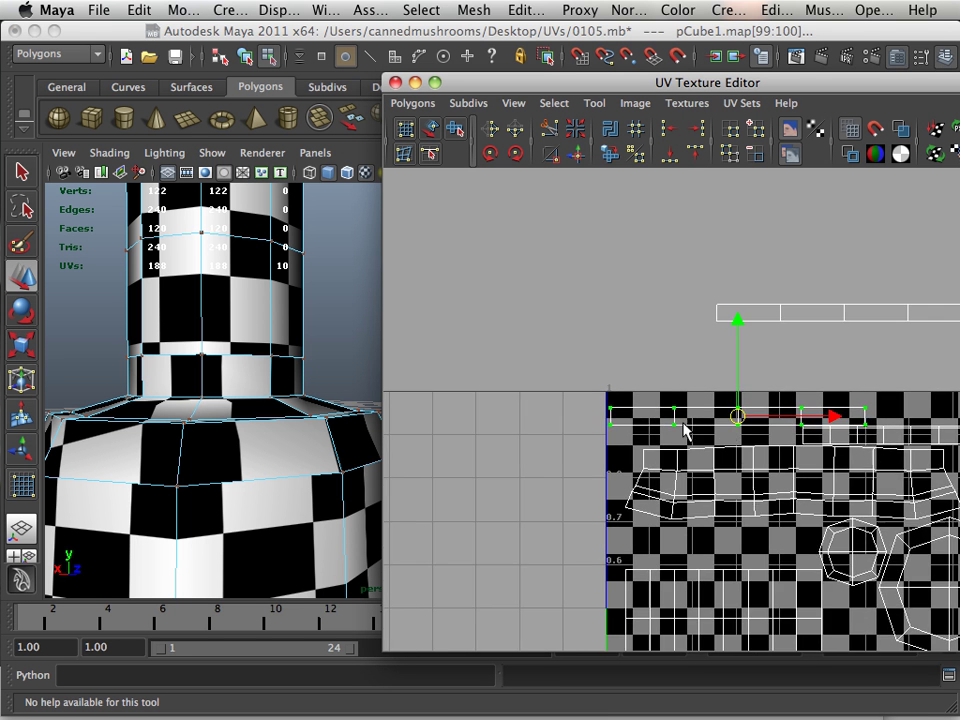
- Move the other half of the cut strip from above the square into the gap beneath the body shell
{"action": "middle_click_drag", "start_coordinate": [739, 434], "coordinate": [602, 216], "text": "alt"}
{"action": "middle_click_drag", "start_coordinate": [681, 277], "coordinate": [666, 377], "text": "alt"}
{"action": "right_click_drag", "start_coordinate": [666, 377], "coordinate": [641, 311], "text": "alt"}
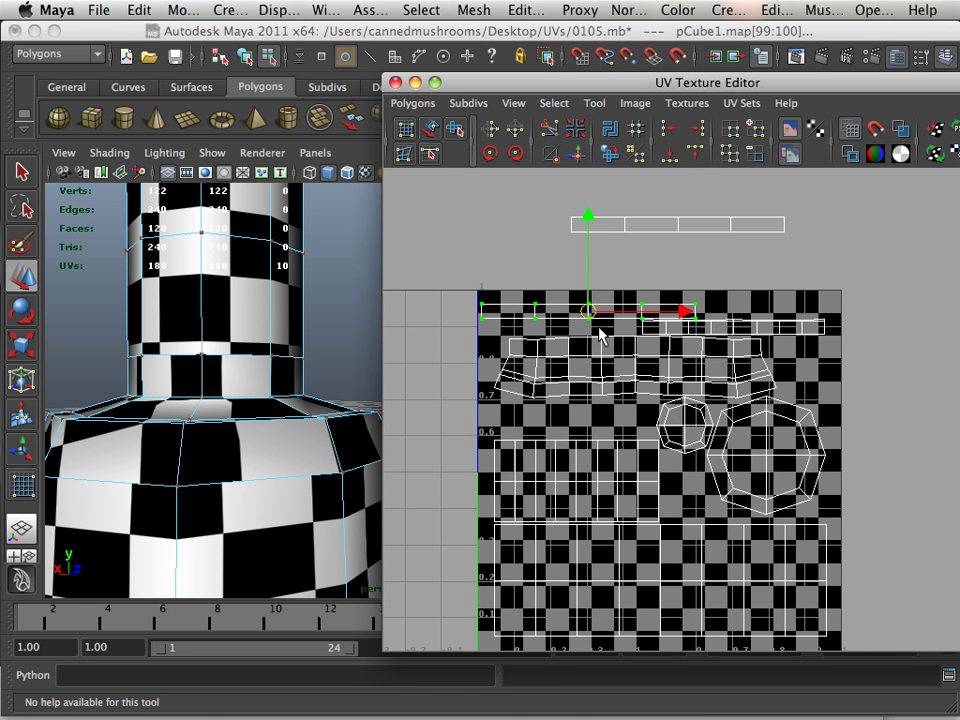
{"action": "left_click", "coordinate": [783, 229]}
{"action": "right_click_drag", "start_coordinate": [775, 236], "coordinate": [797, 224], "text": "ctrl"}
{"action": "left_click_drag", "start_coordinate": [679, 228], "coordinate": [703, 583]}
{"action": "middle_click_drag", "start_coordinate": [703, 583], "coordinate": [671, 418], "text": "alt"}
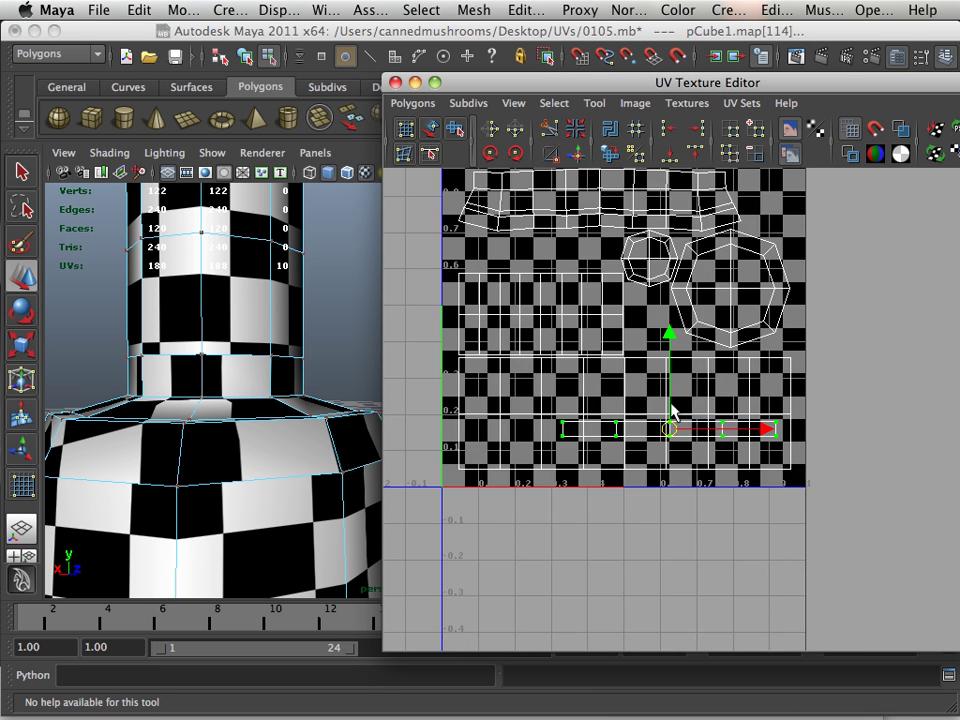
{"action": "scroll", "coordinate": [671, 418], "scroll_direction": "up", "scroll_amount": 2}
{"action": "left_click_drag", "start_coordinate": [650, 439], "coordinate": [690, 512]}
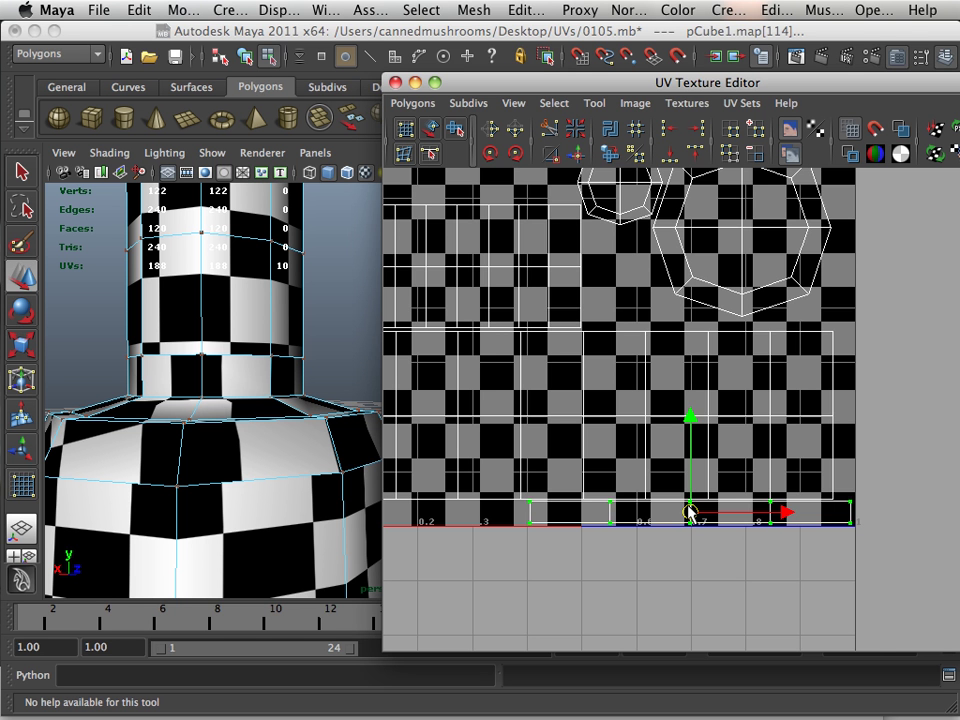
- Shift the strip half beneath the body shell left along the texture square's bottom edge
{"action": "middle_click_drag", "start_coordinate": [546, 406], "coordinate": [673, 506], "text": "alt"}
{"action": "right_click_drag", "start_coordinate": [673, 506], "coordinate": [516, 429], "text": "alt"}
{"action": "middle_click_drag", "start_coordinate": [570, 408], "coordinate": [548, 482], "text": "alt"}
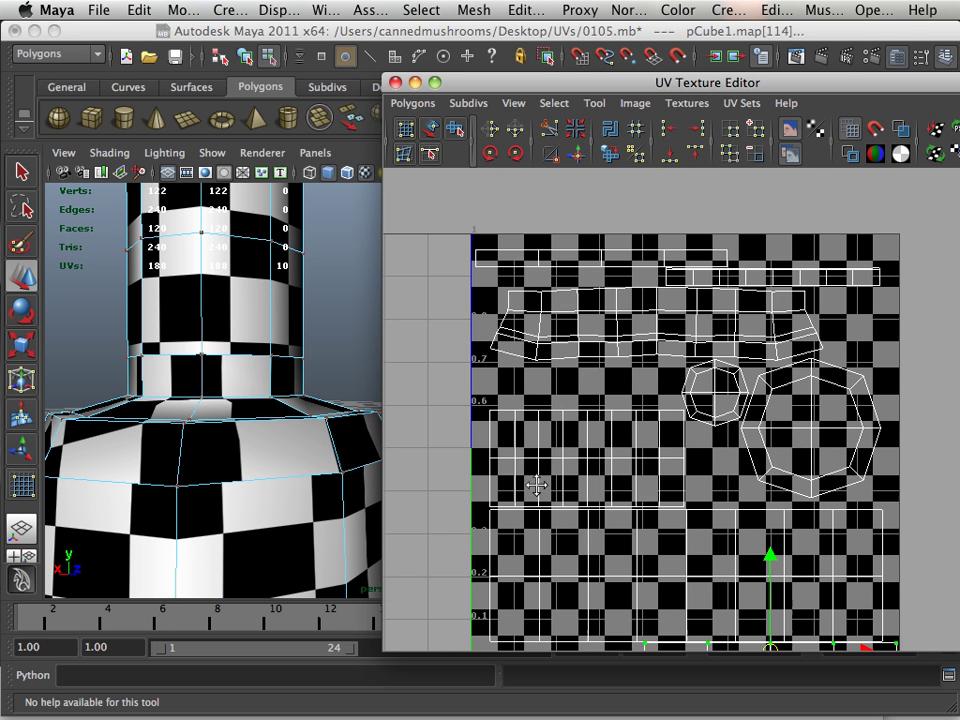
{"action": "right_click_drag", "start_coordinate": [543, 460], "coordinate": [525, 459], "text": "alt"}
{"action": "middle_click_drag", "start_coordinate": [579, 480], "coordinate": [573, 455], "text": "alt"}
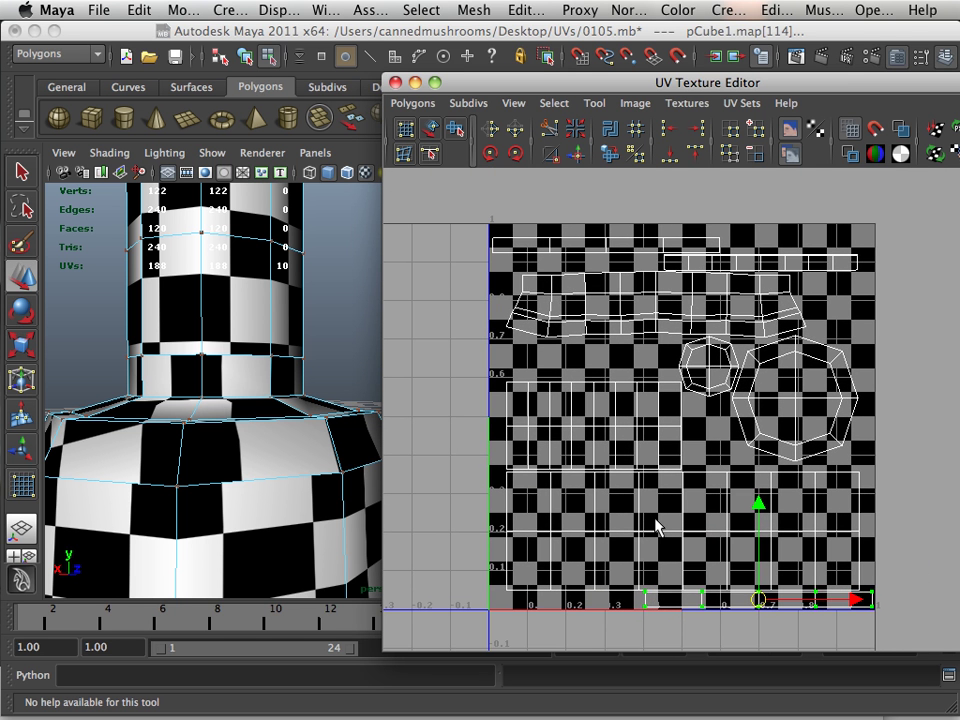
{"action": "left_click_drag", "start_coordinate": [857, 601], "coordinate": [812, 600]}
- Scale all the shells up slightly and nudge them up and right so they stay inside the texture square
{"action": "left_click_drag", "start_coordinate": [471, 231], "coordinate": [872, 596]}
{"action": "key", "text": "r"}
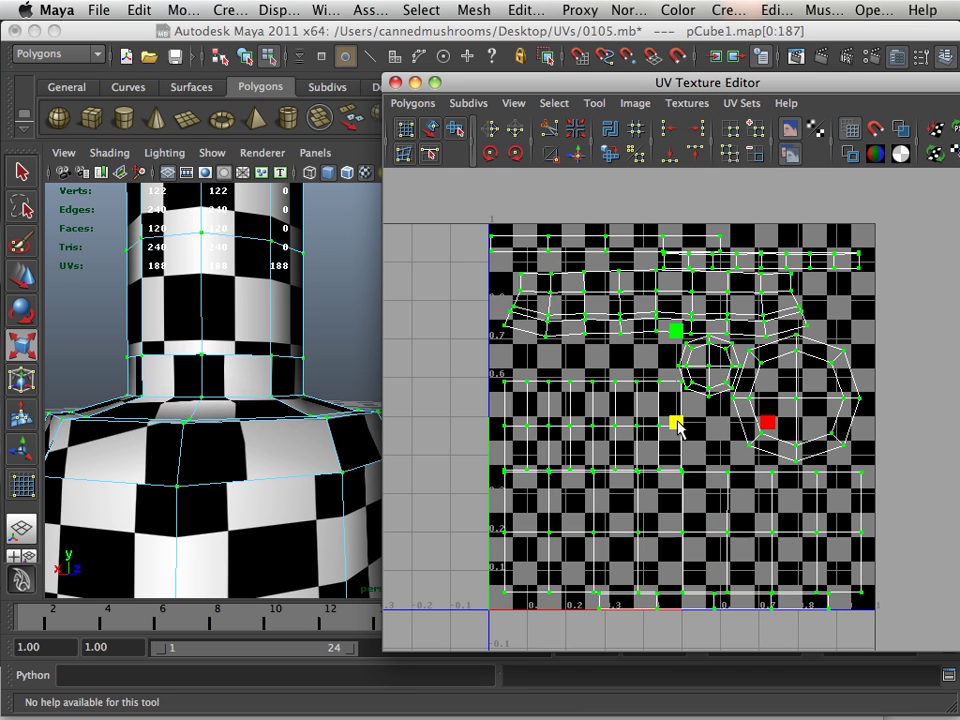
{"action": "key", "text": "q"}
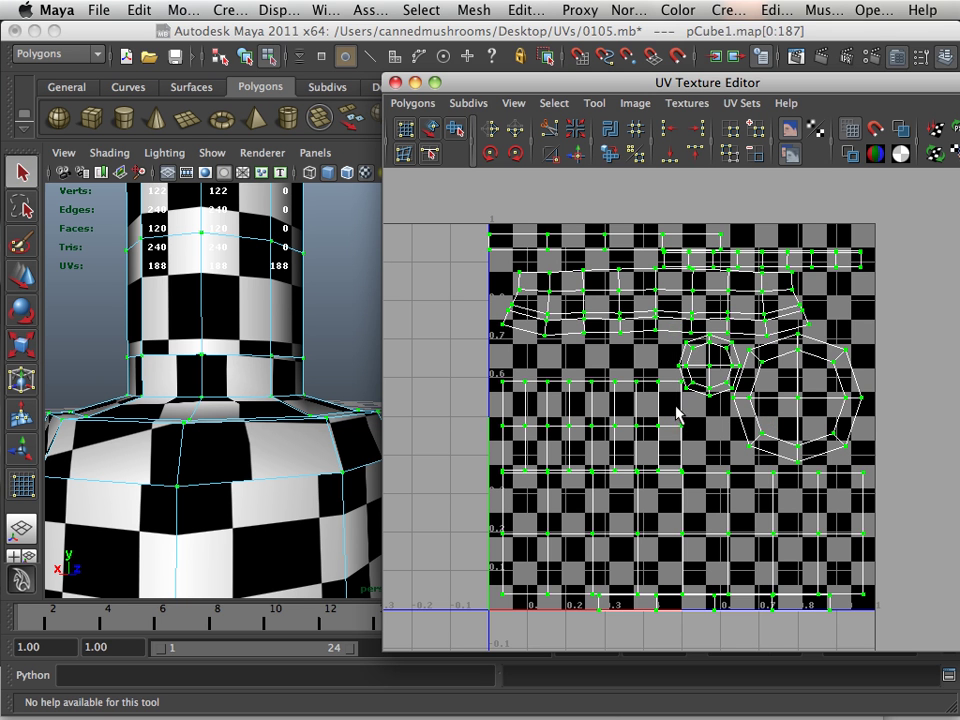
{"action": "key", "text": "w"}
{"action": "left_click_drag", "start_coordinate": [677, 330], "coordinate": [675, 316]}
{"action": "key", "text": "r"}
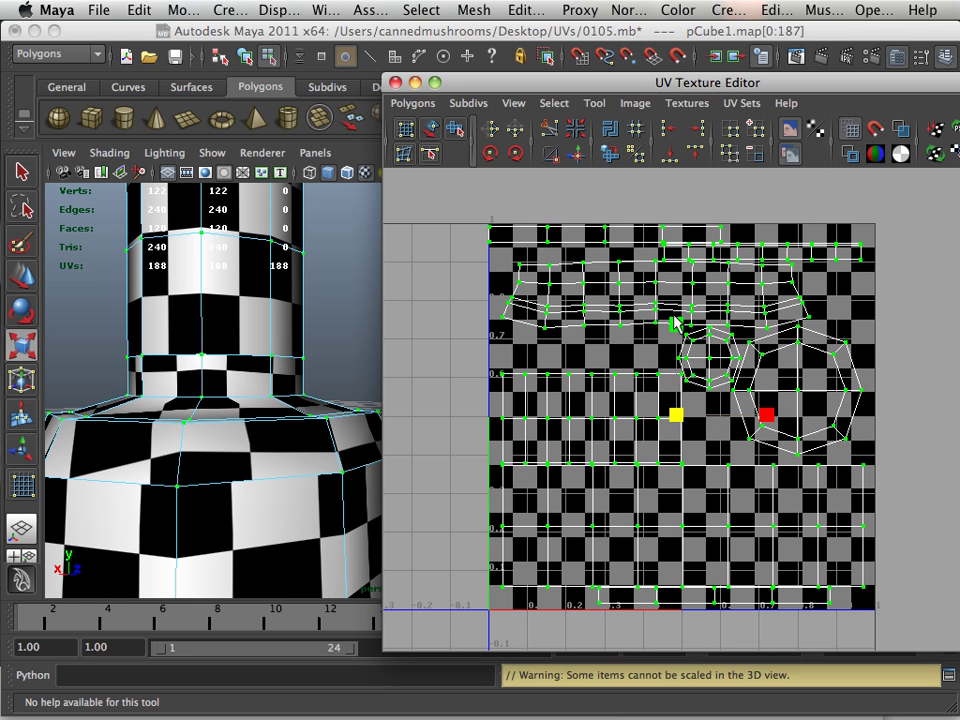
{"action": "key", "text": "w"}
{"action": "left_click_drag", "start_coordinate": [770, 418], "coordinate": [776, 414]}
{"action": "left_click", "coordinate": [469, 416]}
- Examine the checker pattern on the bottle's neck, shoulder and body for stretching and seams
{"action": "right_click_drag", "start_coordinate": [765, 429], "coordinate": [645, 392], "text": "alt"}
{"action": "middle_click_drag", "start_coordinate": [645, 392], "coordinate": [658, 447], "text": "alt"}
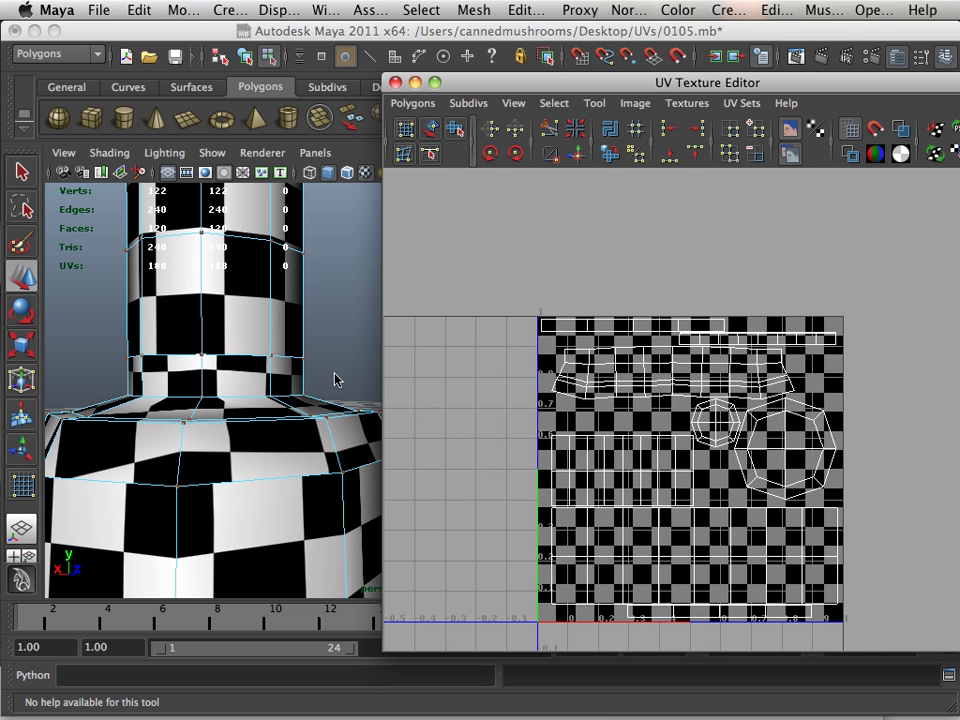
{"action": "right_click_drag", "start_coordinate": [336, 379], "coordinate": [141, 368], "text": "alt"}
{"action": "middle_click_drag", "start_coordinate": [141, 368], "coordinate": [165, 390], "text": "alt"}
{"action": "left_click_drag", "start_coordinate": [165, 390], "coordinate": [211, 392], "text": "alt"}
{"action": "middle_click_drag", "start_coordinate": [231, 388], "coordinate": [221, 462], "text": "alt"}
{"action": "left_click_drag", "start_coordinate": [237, 451], "coordinate": [296, 446], "text": "alt"}
{"action": "middle_click_drag", "start_coordinate": [296, 446], "coordinate": [322, 388], "text": "alt"}
{"action": "right_click_drag", "start_coordinate": [225, 410], "coordinate": [300, 486], "text": "alt"}
{"action": "middle_click_drag", "start_coordinate": [216, 452], "coordinate": [223, 405], "text": "alt"}
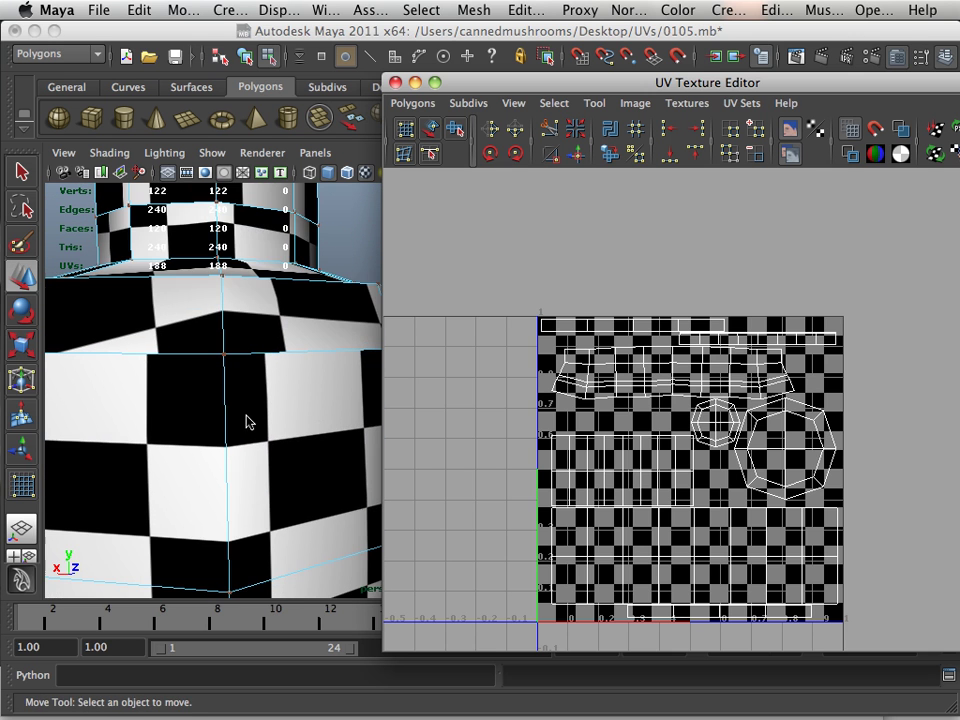
{"action": "left_click_drag", "start_coordinate": [244, 364], "coordinate": [205, 422], "text": "alt"}
{"action": "middle_click_drag", "start_coordinate": [205, 422], "coordinate": [203, 438], "text": "alt"}
{"action": "right_click_drag", "start_coordinate": [203, 443], "coordinate": [183, 447], "text": "alt"}
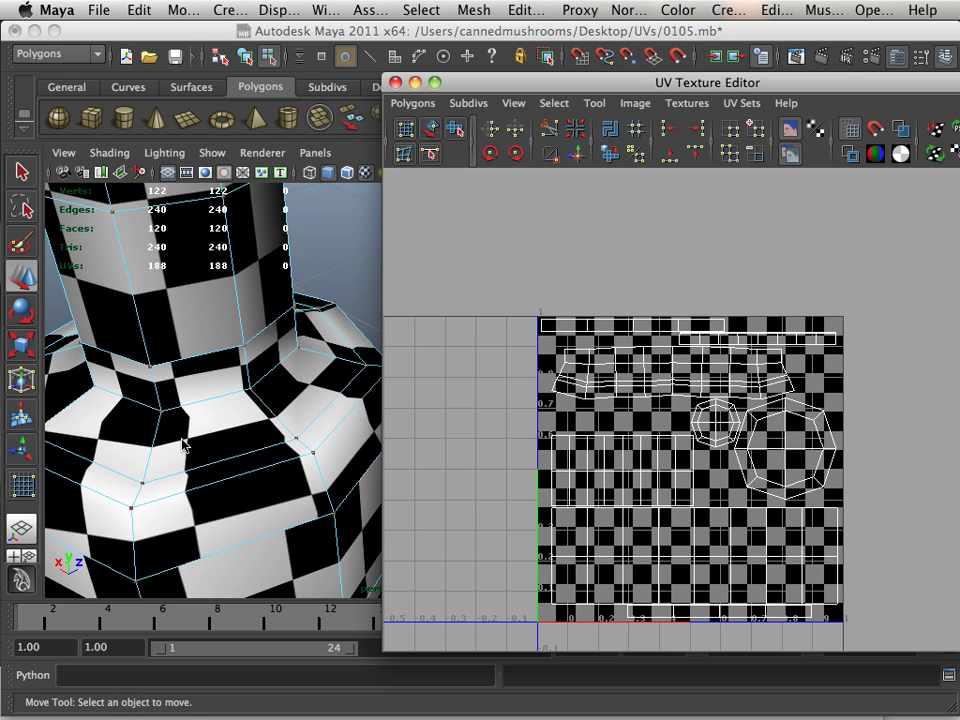
{"action": "left_click_drag", "start_coordinate": [280, 470], "coordinate": [252, 487], "text": "alt"}
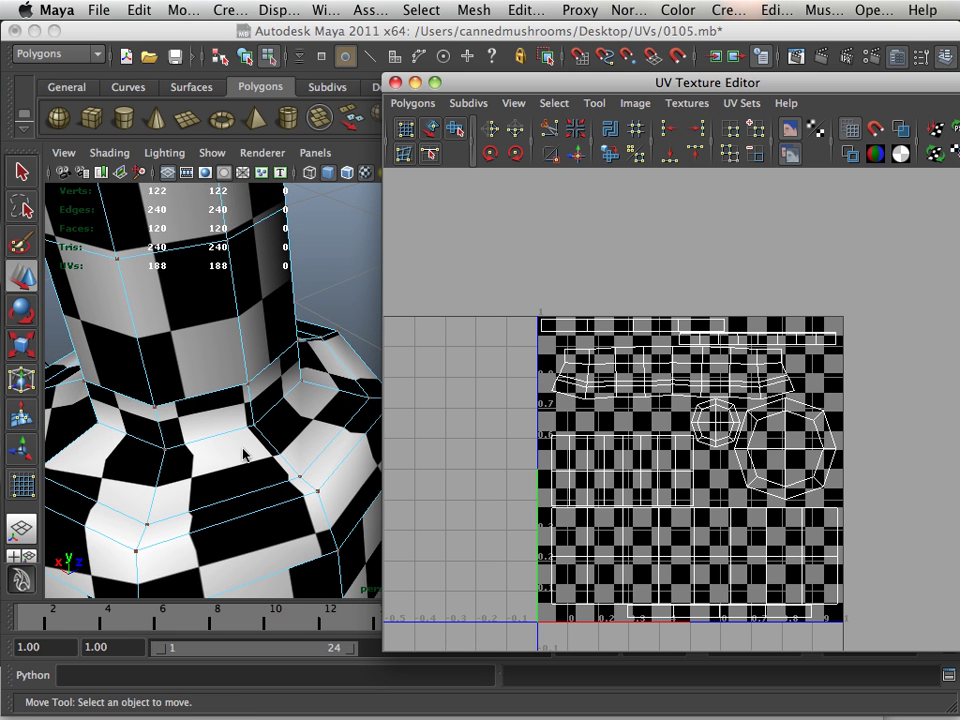
{"action": "right_click_drag", "start_coordinate": [265, 460], "coordinate": [250, 343], "text": "alt"}
{"action": "middle_click_drag", "start_coordinate": [250, 343], "coordinate": [228, 455], "text": "alt"}
{"action": "left_click_drag", "start_coordinate": [228, 455], "coordinate": [219, 398], "text": "alt"}
{"action": "middle_click_drag", "start_coordinate": [264, 432], "coordinate": [251, 351], "text": "alt"}
{"action": "middle_click_drag", "start_coordinate": [245, 485], "coordinate": [285, 390], "text": "alt"}
{"action": "right_click_drag", "start_coordinate": [285, 390], "coordinate": [150, 407], "text": "alt"}
{"action": "left_click_drag", "start_coordinate": [238, 437], "coordinate": [250, 415], "text": "alt"}
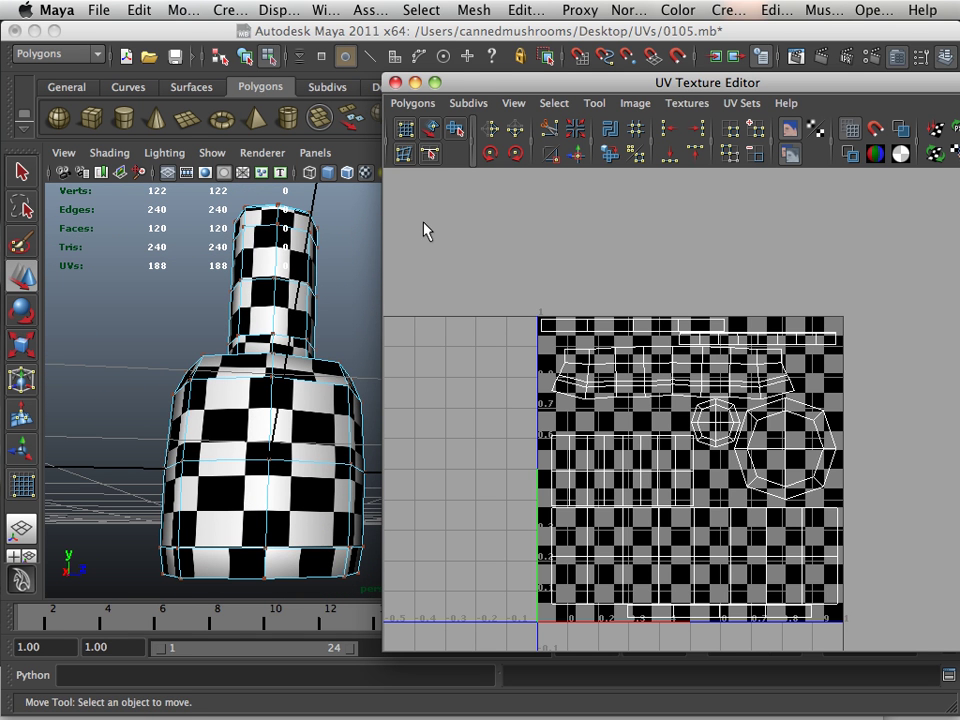
- Move the UV editor window aside and inspect the checker pattern on the whole bottle
{"action": "left_click_drag", "start_coordinate": [476, 84], "coordinate": [644, 82]}
{"action": "left_click_drag", "start_coordinate": [400, 338], "coordinate": [430, 382], "text": "alt"}
{"action": "right_click_drag", "start_coordinate": [429, 376], "coordinate": [360, 363], "text": "alt"}
{"action": "middle_click_drag", "start_coordinate": [360, 363], "coordinate": [342, 292], "text": "alt"}
{"action": "right_click_drag", "start_coordinate": [293, 293], "coordinate": [308, 297], "text": "alt"}
{"action": "middle_click_drag", "start_coordinate": [309, 303], "coordinate": [359, 341], "text": "alt"}
{"action": "left_click_drag", "start_coordinate": [281, 332], "coordinate": [278, 318], "text": "alt"}
- Start a UV snapshot of the bottle's layout and set its size to 2048 by 2048 pixels
{"action": "left_click_drag", "start_coordinate": [649, 79], "coordinate": [217, 52]}
{"action": "left_click", "coordinate": [136, 75]}
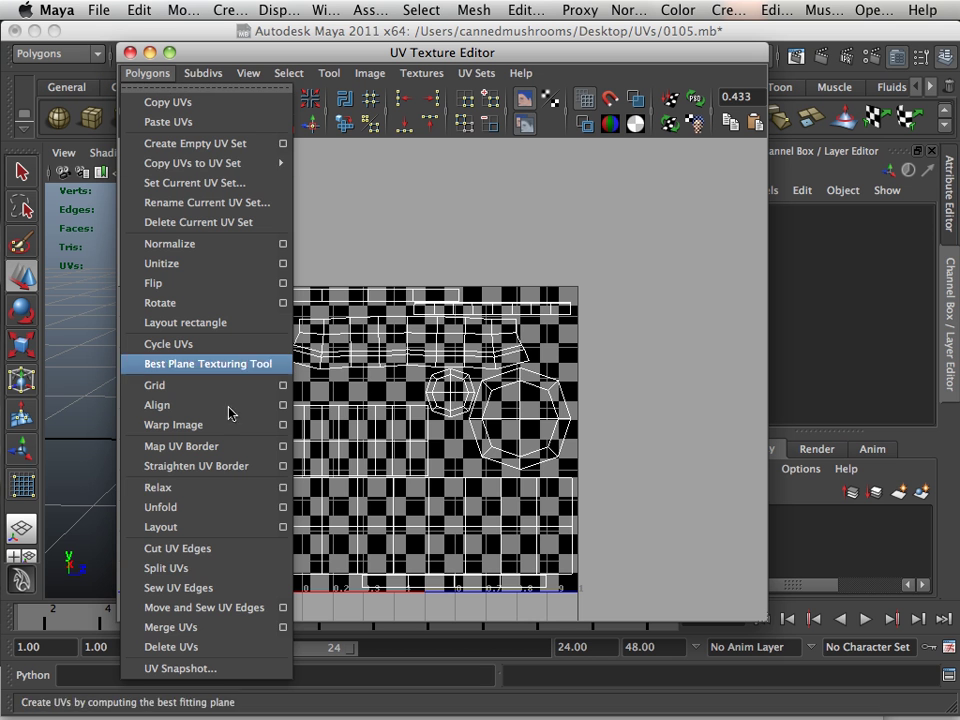
{"action": "left_click", "coordinate": [218, 669]}
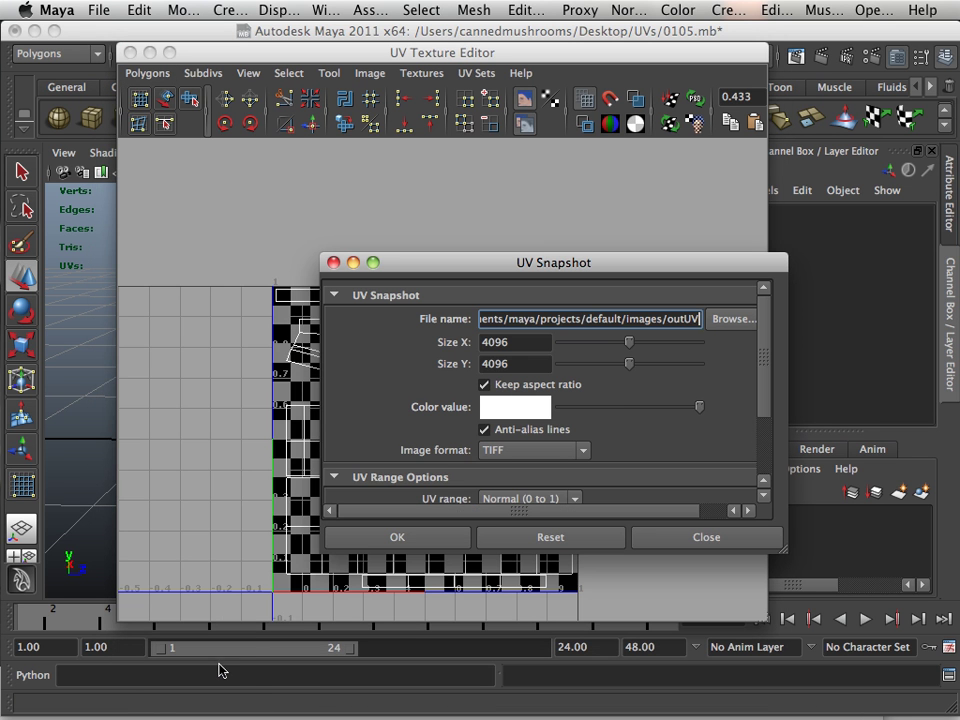
{"action": "double_click", "coordinate": [533, 343]}
{"action": "type", "text": "2048"}
{"action": "key", "text": "Tab"}
{"action": "type", "text": "2"}
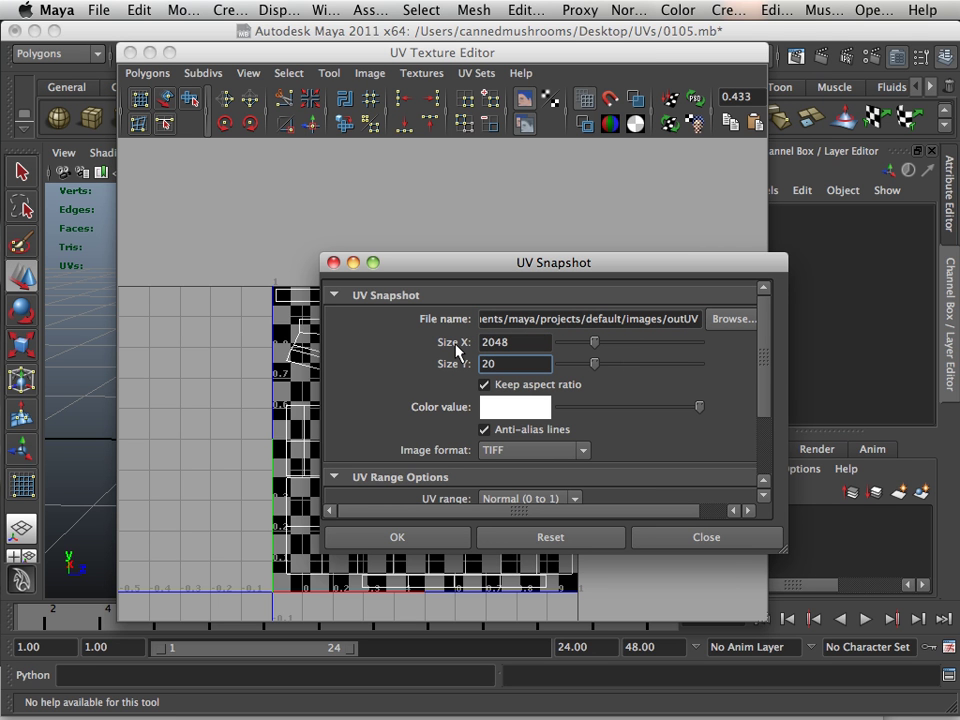
- Set the snapshot's output file to sample.tga in the UVs folder on the Desktop
{"action": "left_click", "coordinate": [735, 320]}
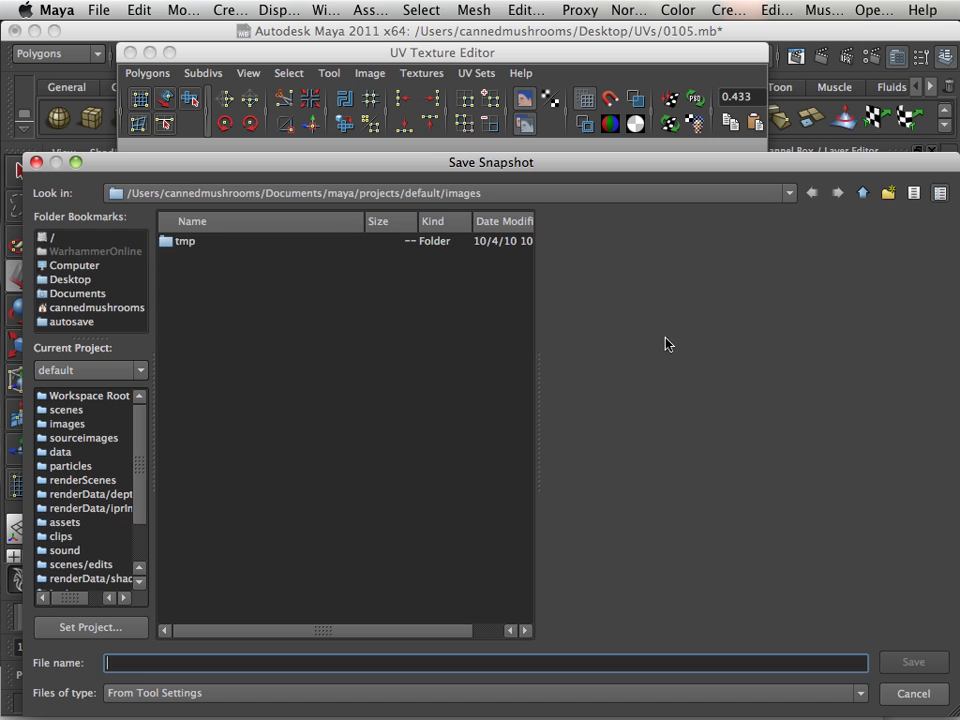
{"action": "left_click", "coordinate": [70, 280]}
{"action": "double_click", "coordinate": [188, 242]}
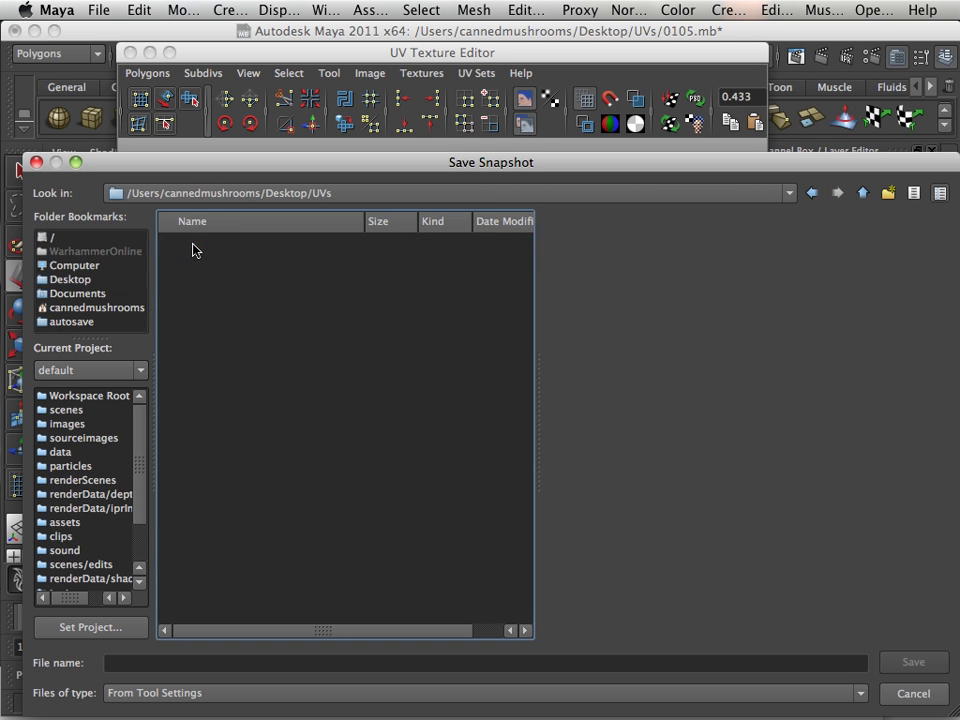
{"action": "left_click", "coordinate": [205, 664]}
{"action": "type", "text": "sample.tga"}
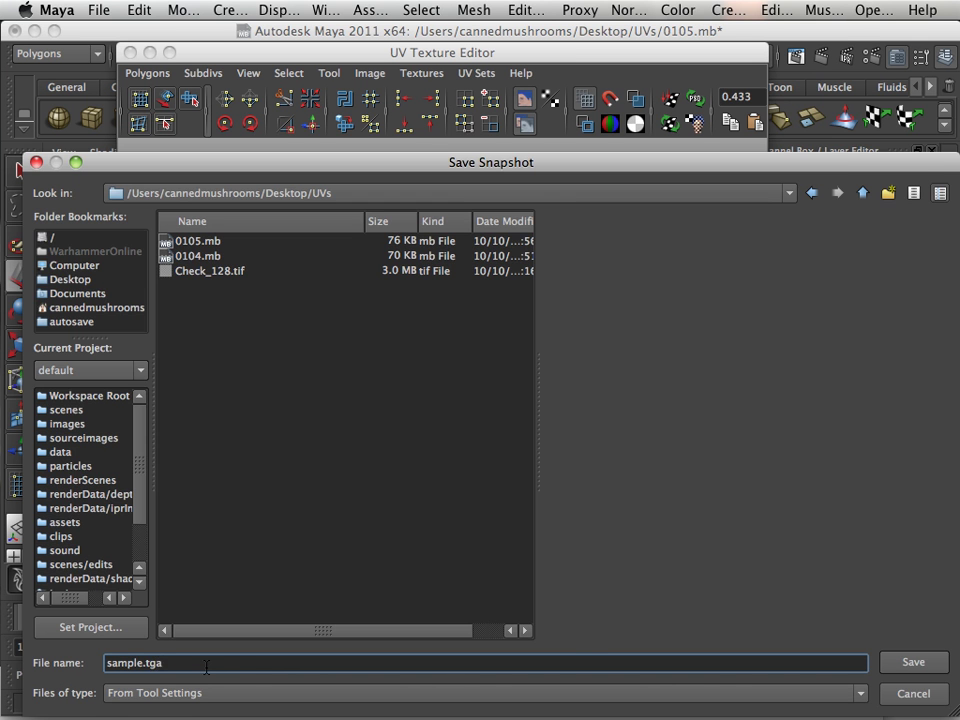
{"action": "key", "text": "Return"}
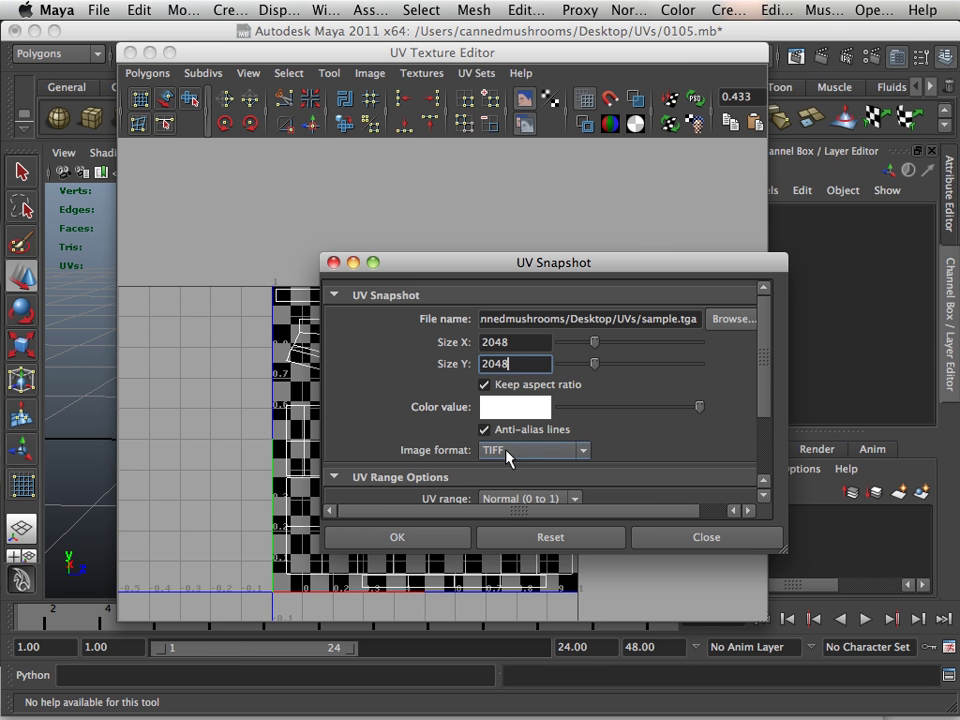
- Select the whole bottle in object mode and export its UV snapshot with the chosen settings
{"action": "left_click_drag", "start_coordinate": [767, 381], "coordinate": [785, 458]}
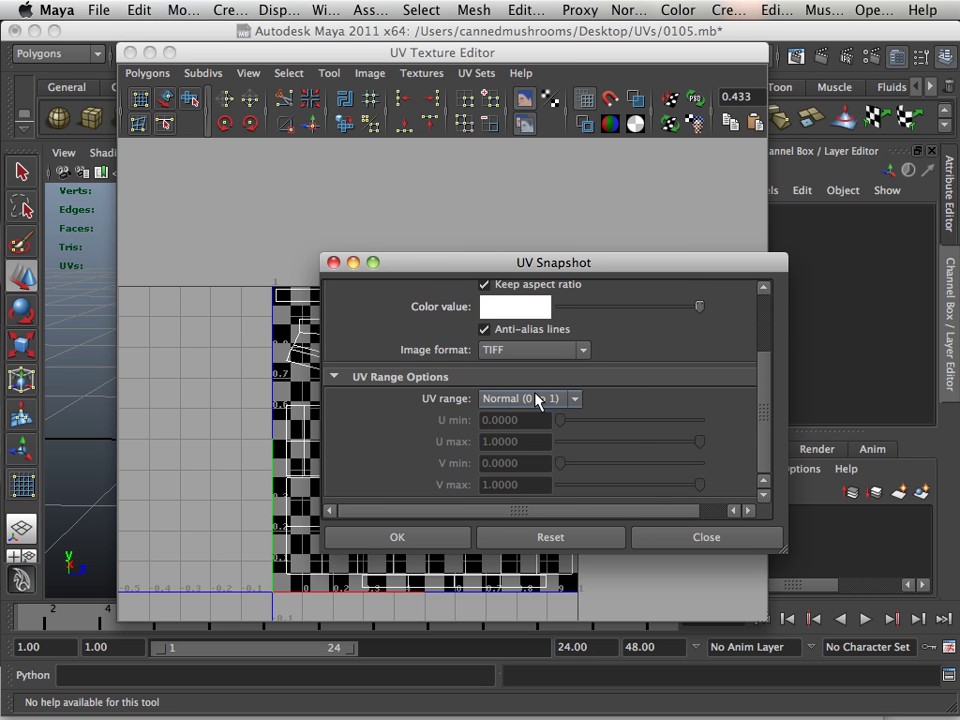
{"action": "left_click", "coordinate": [419, 545]}
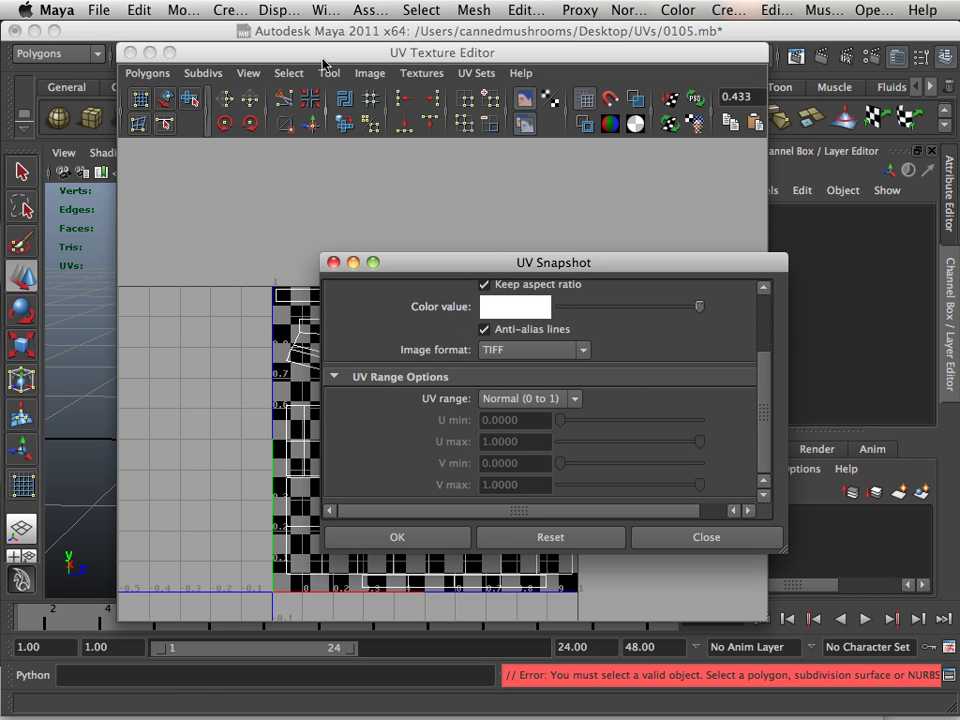
{"action": "left_click_drag", "start_coordinate": [317, 60], "coordinate": [652, 178]}
{"action": "mouse_move", "coordinate": [268, 348]}
{"action": "right_mouse_down"}
{"action": "mouse_move", "coordinate": [292, 321]}
{"action": "mouse_move", "coordinate": [277, 367]}
{"action": "right_mouse_up"}
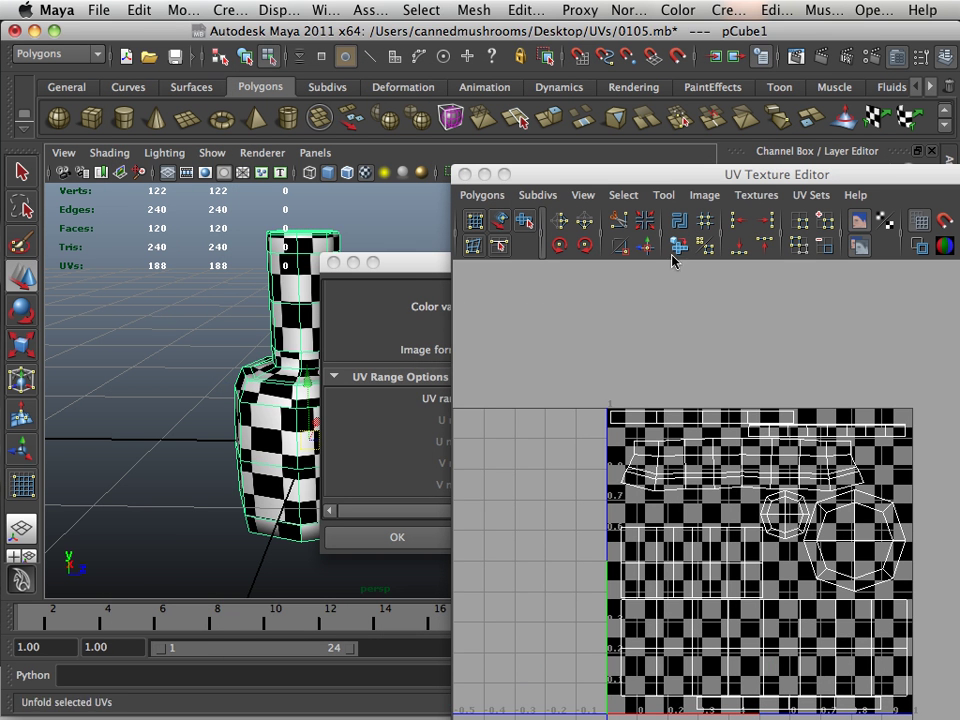
{"action": "left_click", "coordinate": [384, 317]}
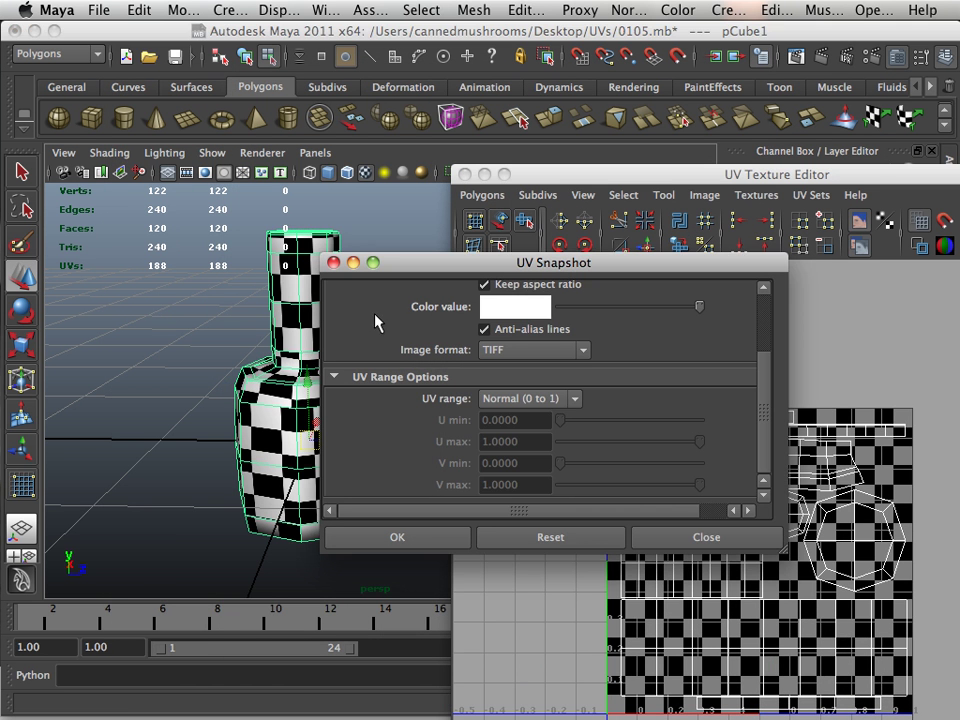
{"action": "left_click", "coordinate": [417, 540]}
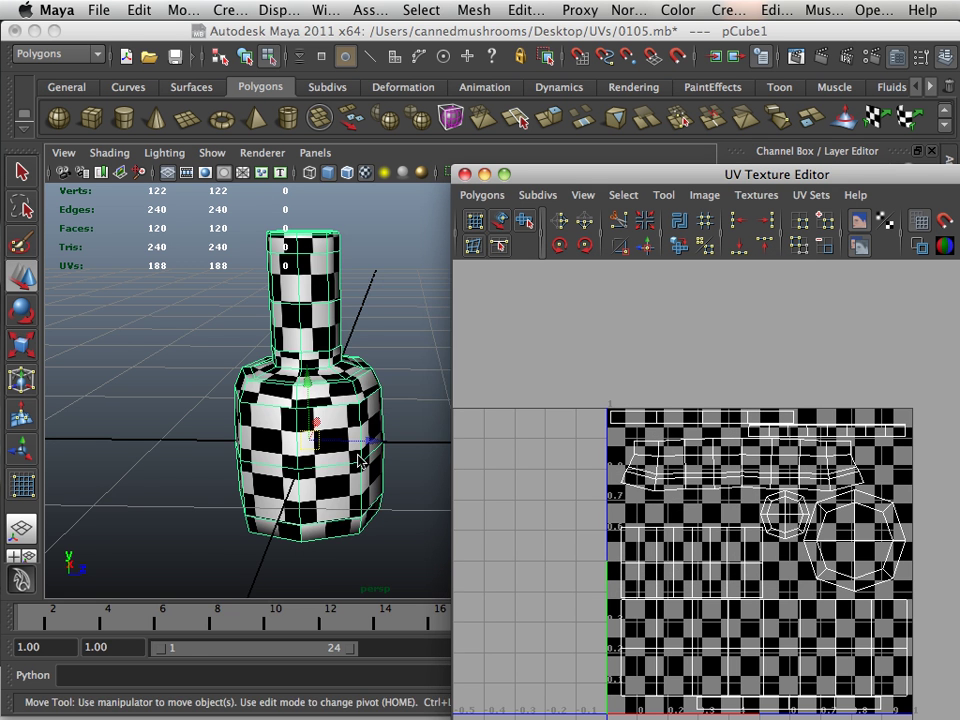
- Examine the checker pattern on the bottle's neck and body up close and from farther away
{"action": "middle_click_drag", "start_coordinate": [369, 418], "coordinate": [381, 443], "text": "alt"}
{"action": "right_click_drag", "start_coordinate": [381, 443], "coordinate": [405, 443], "text": "alt"}
{"action": "left_click_drag", "start_coordinate": [375, 441], "coordinate": [322, 433], "text": "alt"}
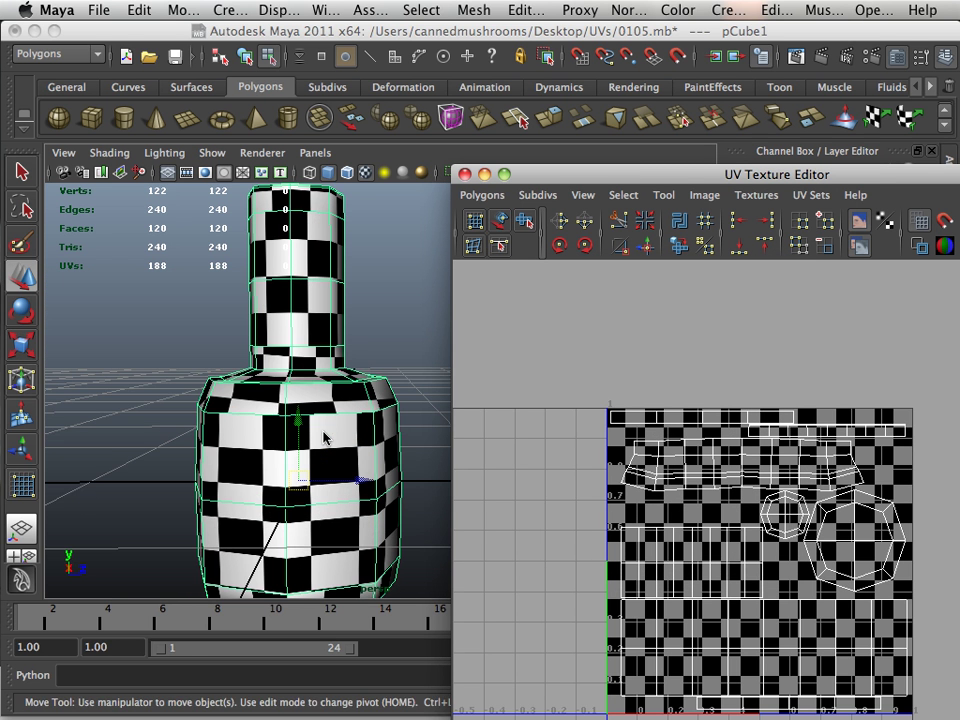
{"action": "right_click_drag", "start_coordinate": [323, 439], "coordinate": [327, 427], "text": "alt"}
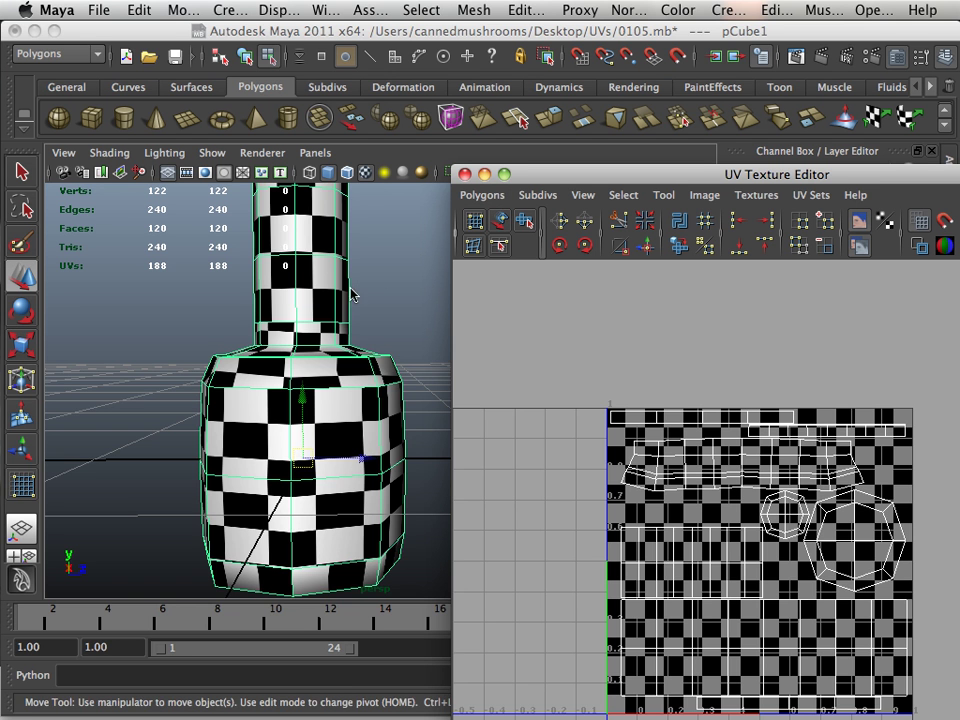
{"action": "right_click_drag", "start_coordinate": [349, 413], "coordinate": [289, 409], "text": "alt"}
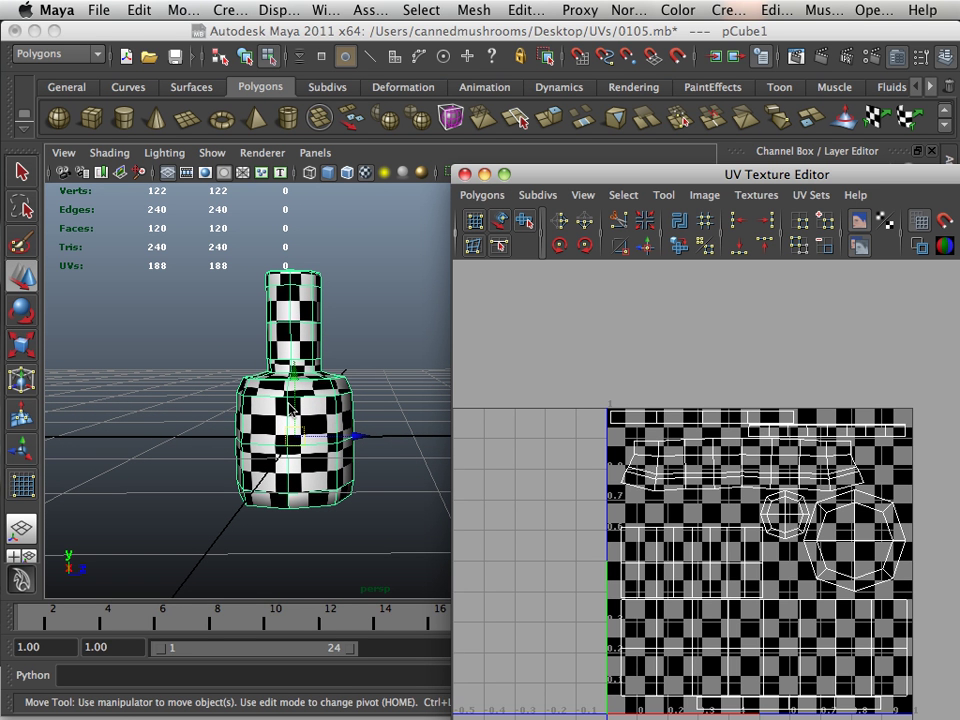